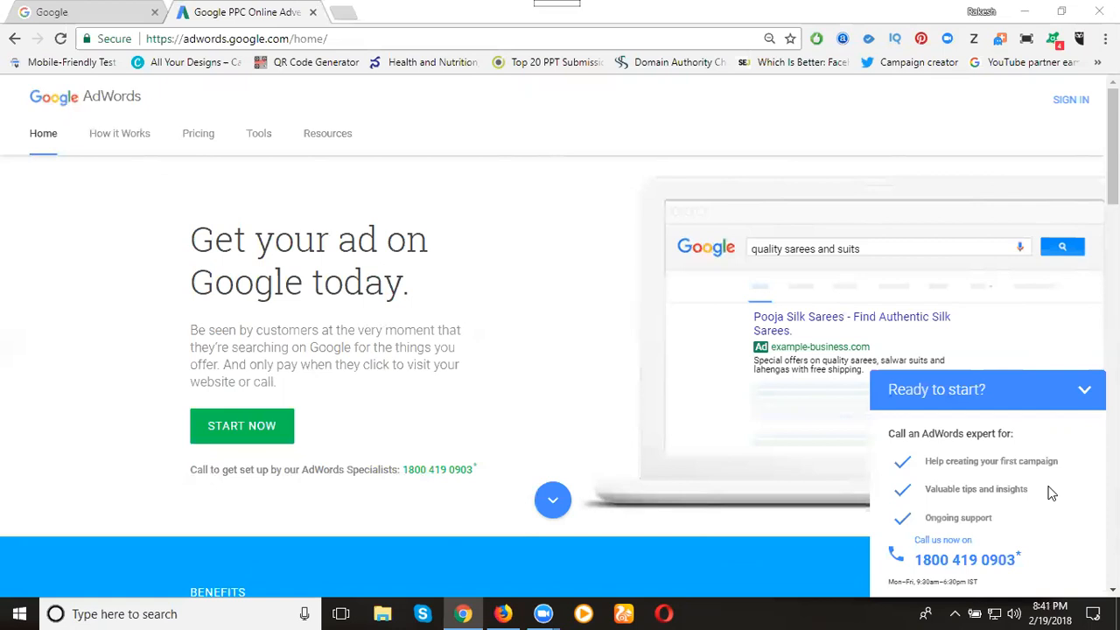
- Sign in to the AdWords account and start a new campaign of the Universal App type
left_click(1058, 103)
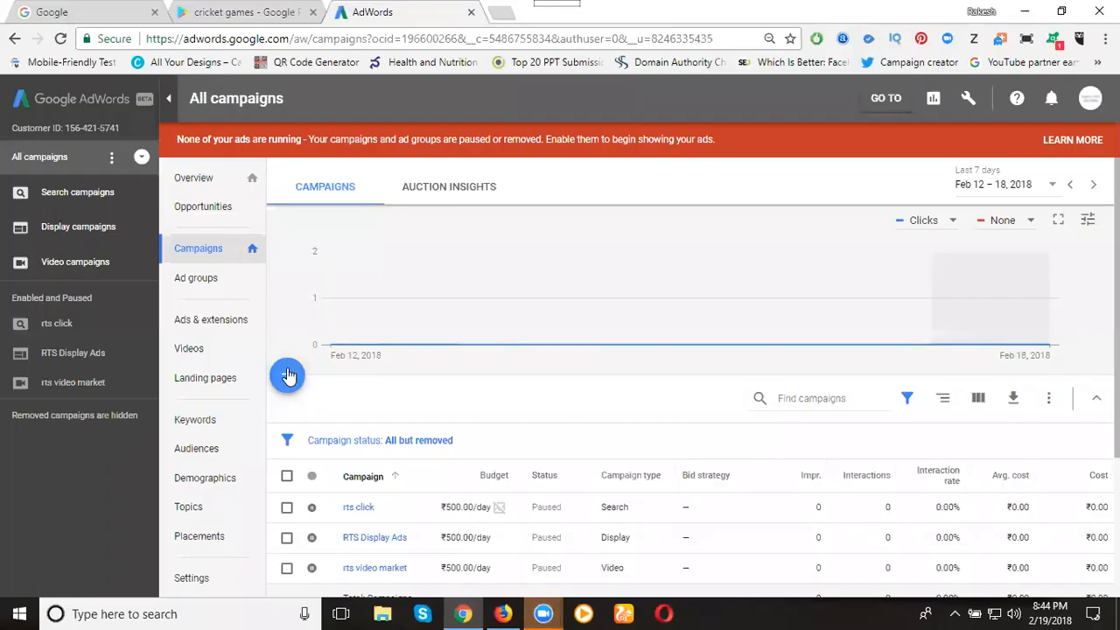
left_click(289, 375)
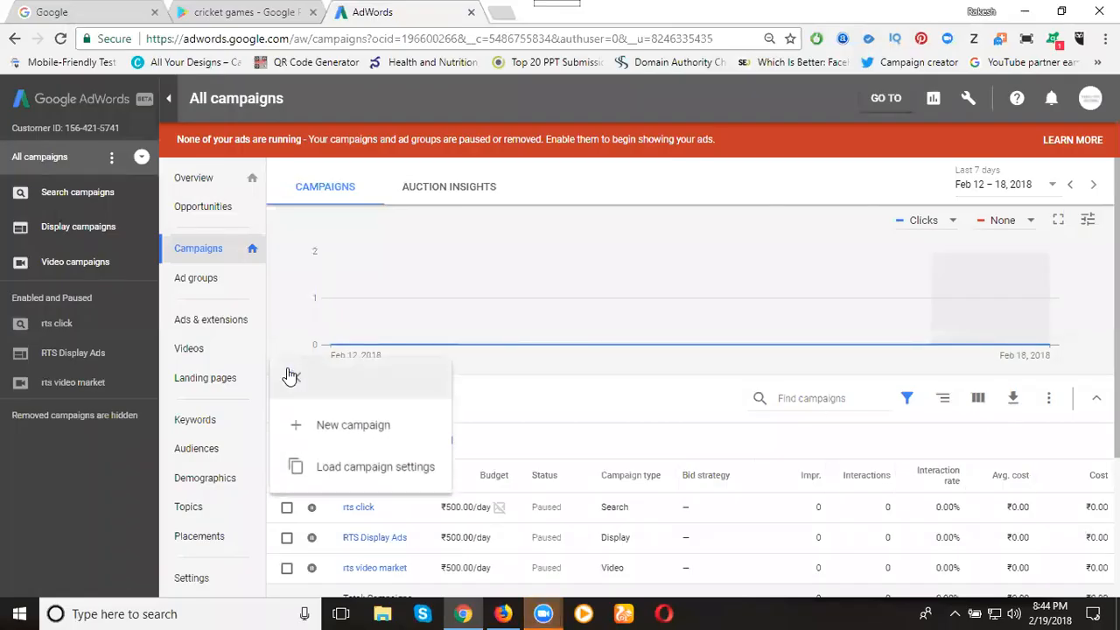
left_click(332, 432)
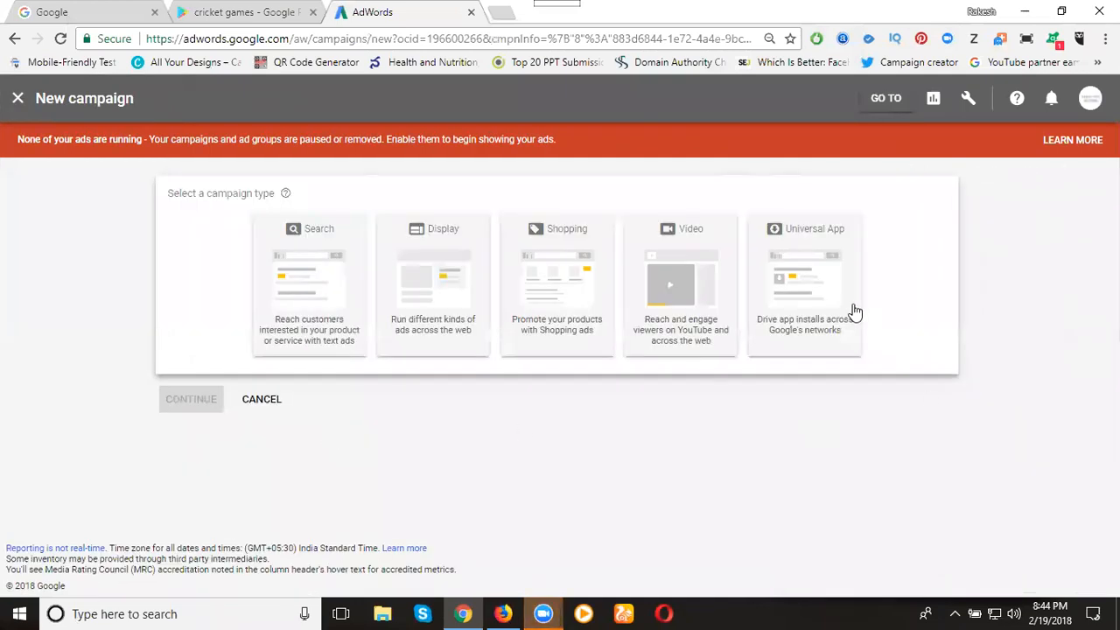
left_click(821, 293)
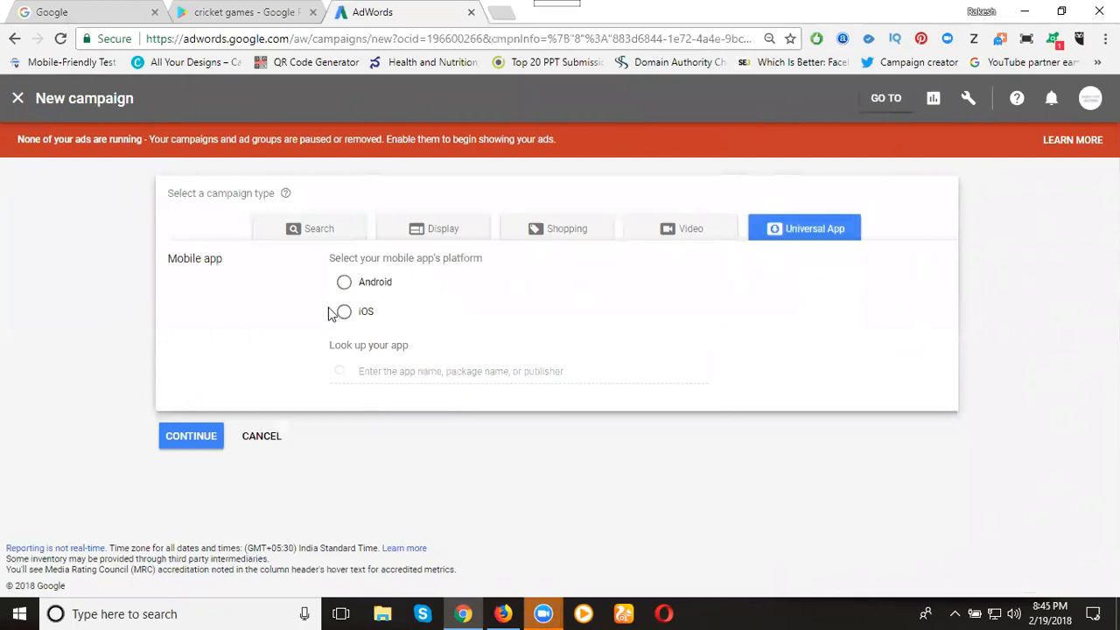
- Set the mobile app platform to iOS, look up "uber" and choose the Uber app by Uber Technologies, Inc
left_click(354, 320)
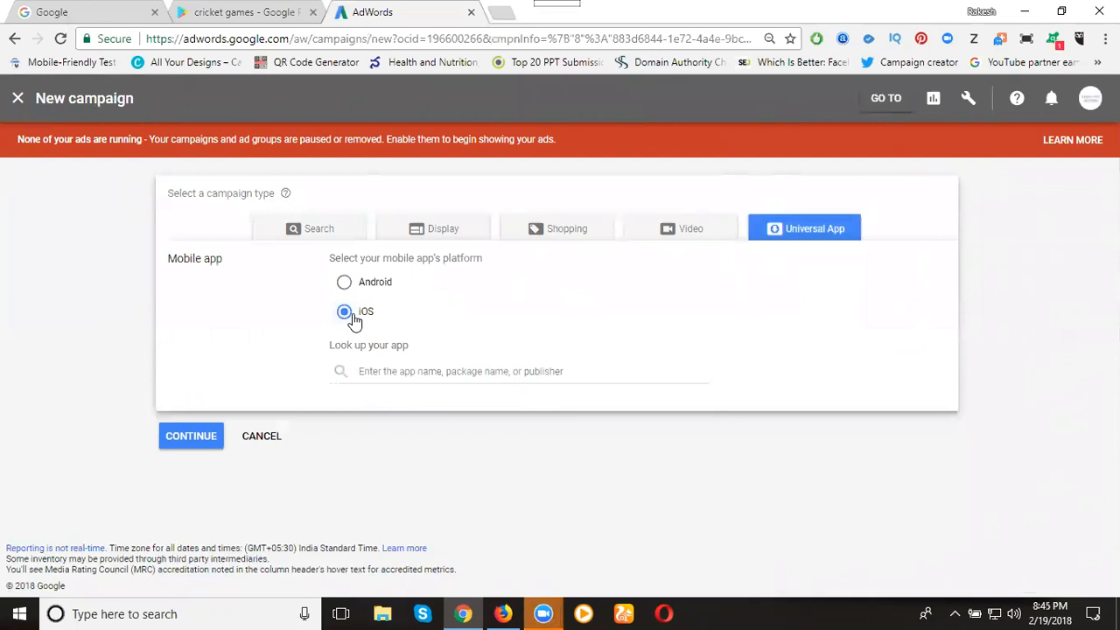
left_click(389, 378)
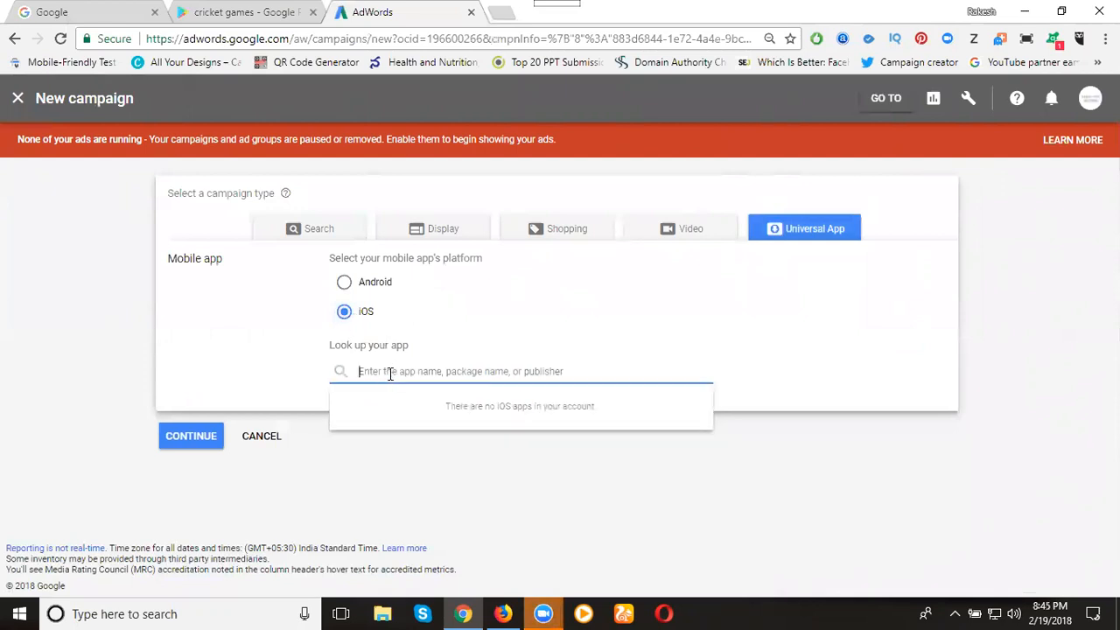
type("uber")
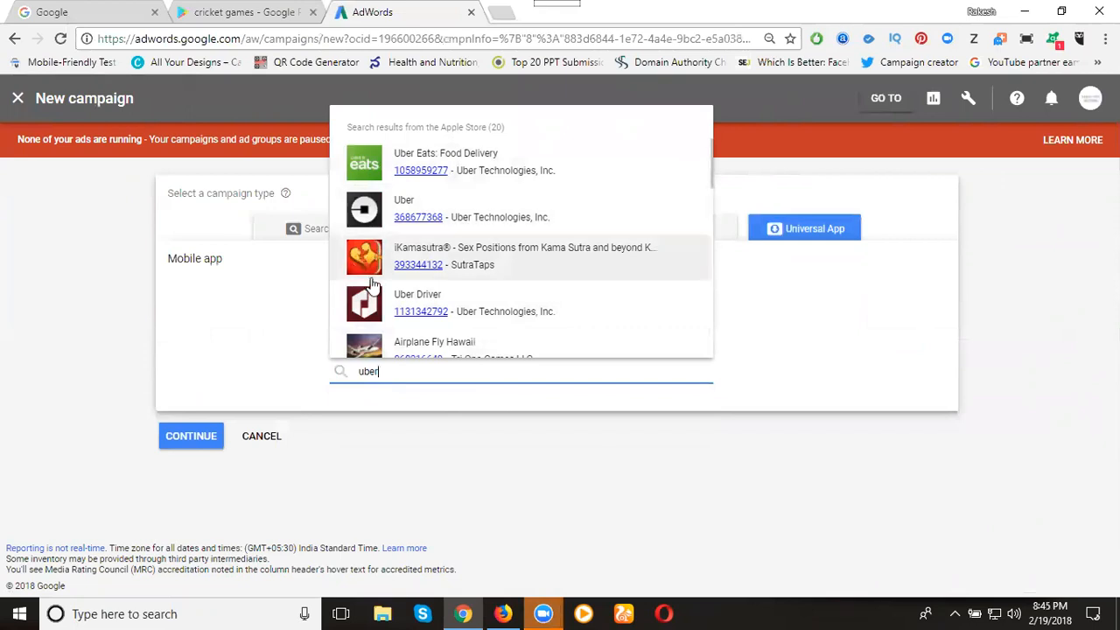
left_click(364, 214)
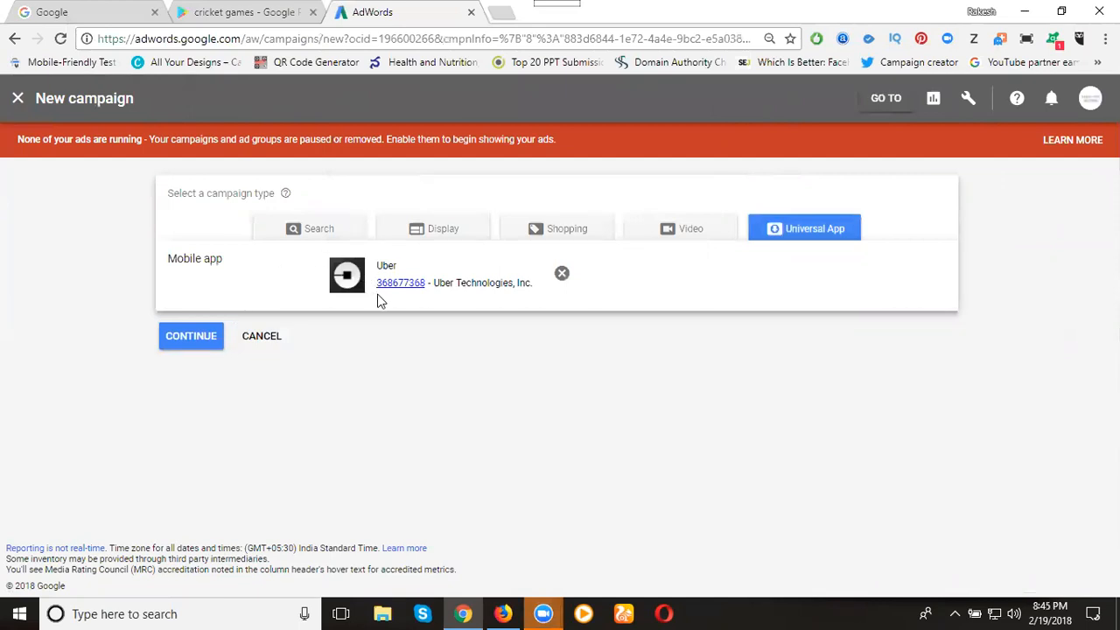
- Continue to the campaign settings and name the campaign "uber app install"
left_click(194, 338)
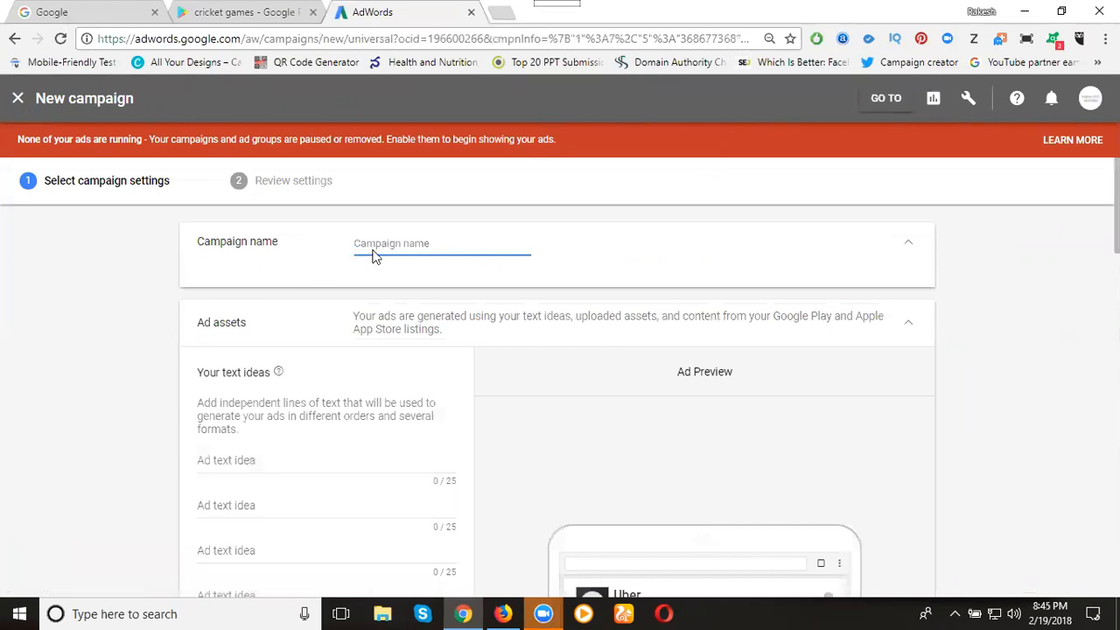
type("uber app install")
- Enter "free rides" as the first ad text idea in the ad assets
scroll(340, 226, "down", 1)
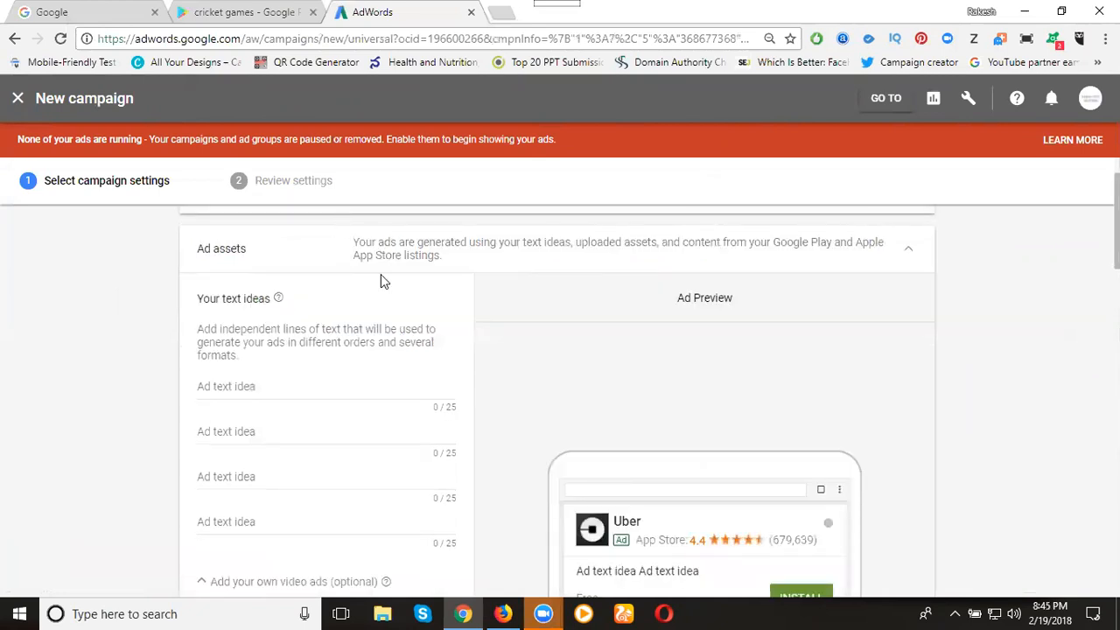
scroll(387, 271, "down", 2)
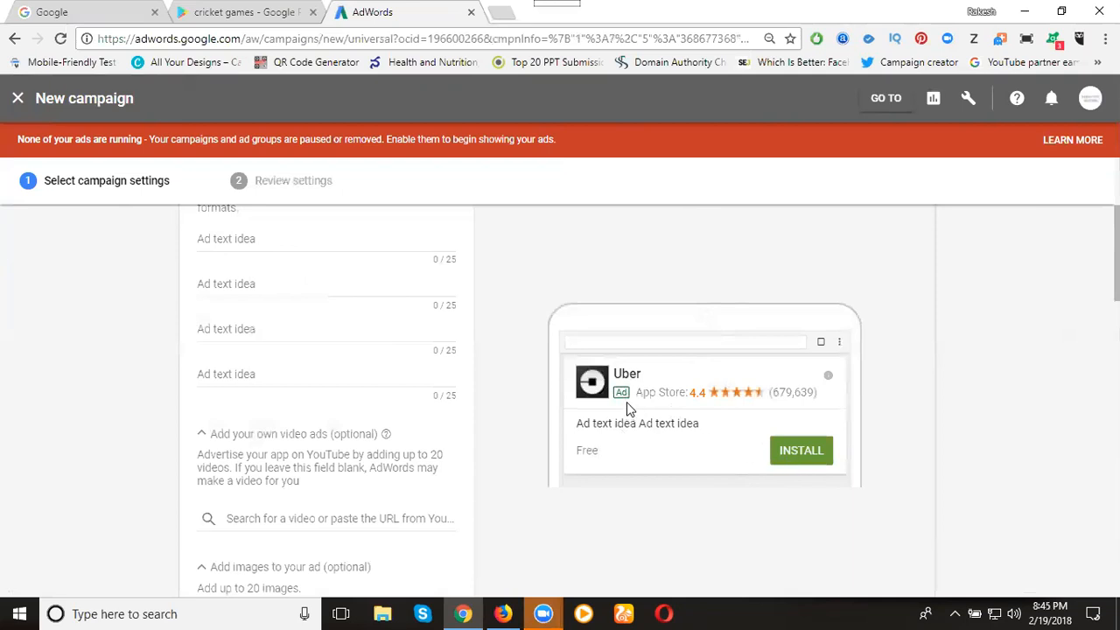
scroll(627, 403, "up", 1)
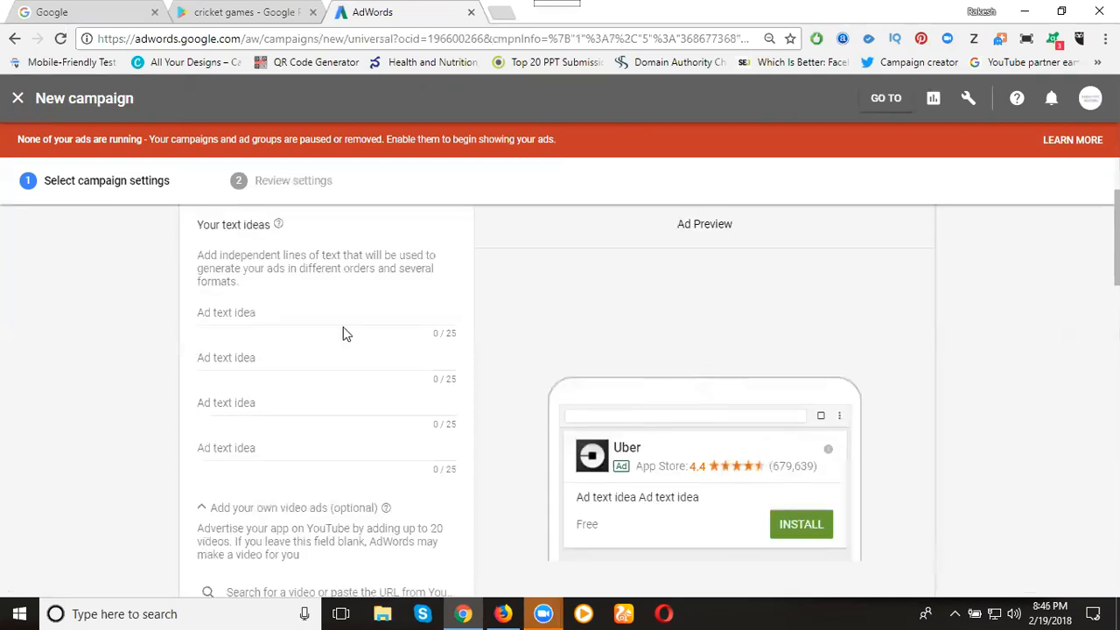
left_click(270, 312)
type("free rides")
key("Tab")
- Move the "free rides" text to the second ad text idea and enter "free coupens" as the first one
left_click(271, 315)
double_click(270, 315)
triple_click(270, 315)
key("ctrl+c")
key("BackSpace")
left_click(259, 359)
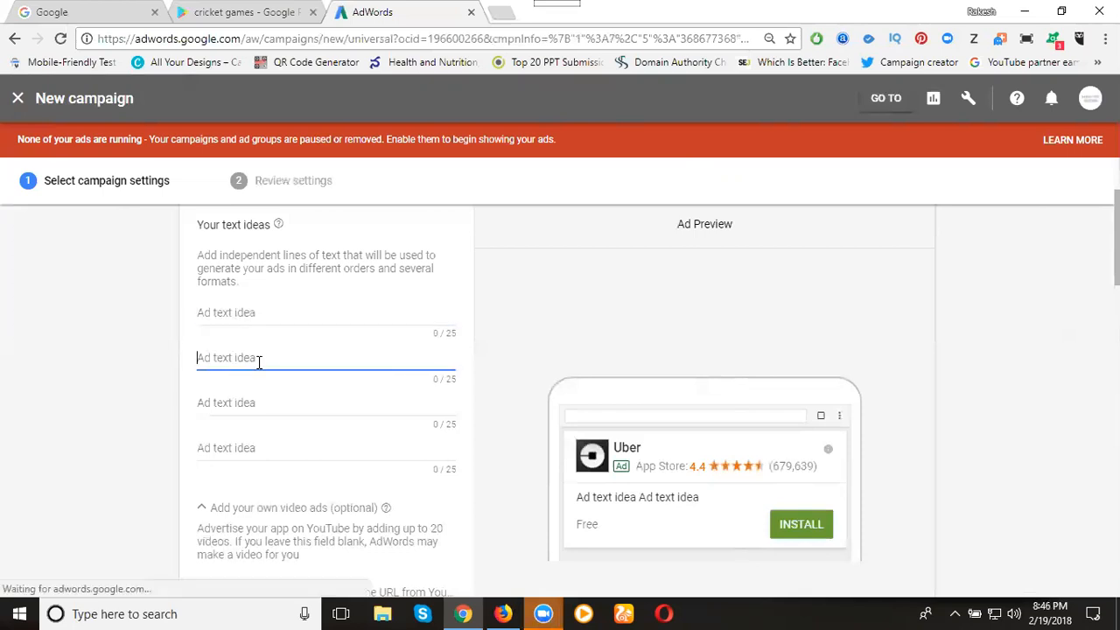
key("ctrl+v")
left_click(251, 321)
type("free coupens")
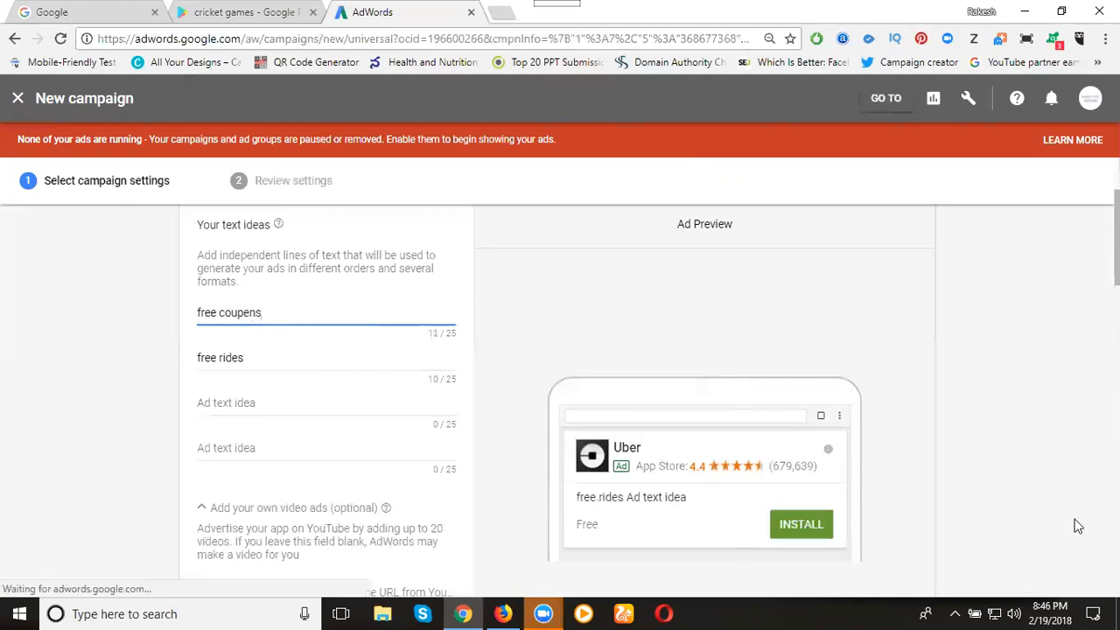
- Fill in the third ad text idea with "dicounts" and the fourth with "cashback offers"
key("Tab")
scroll(1030, 470, "down", 1)
type("dicounts")
key("Tab")
type("cashback")
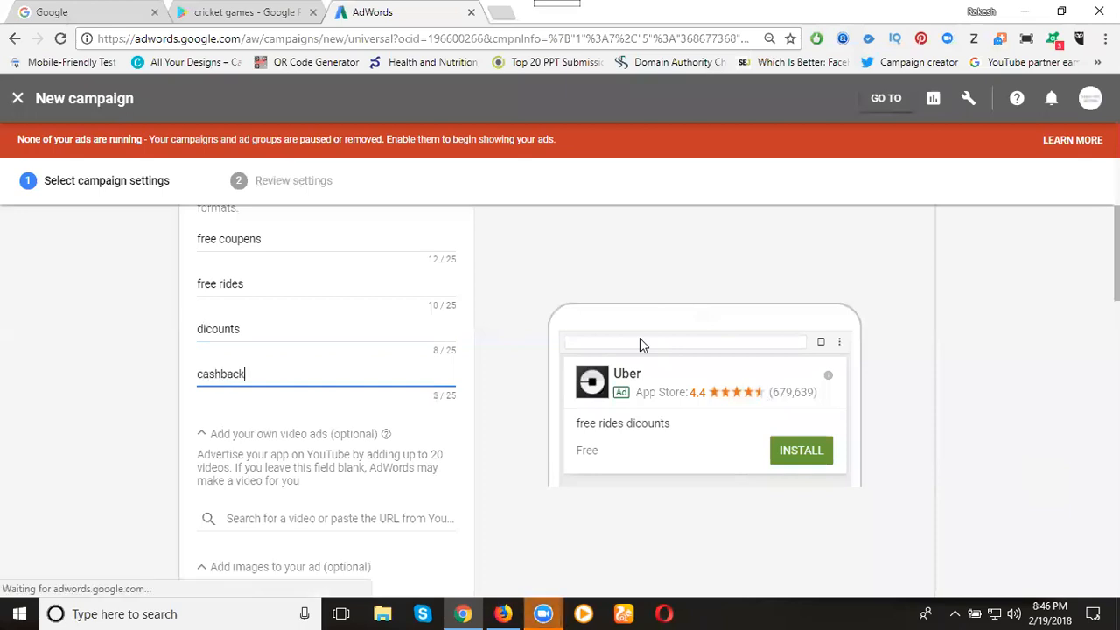
type(" offers")
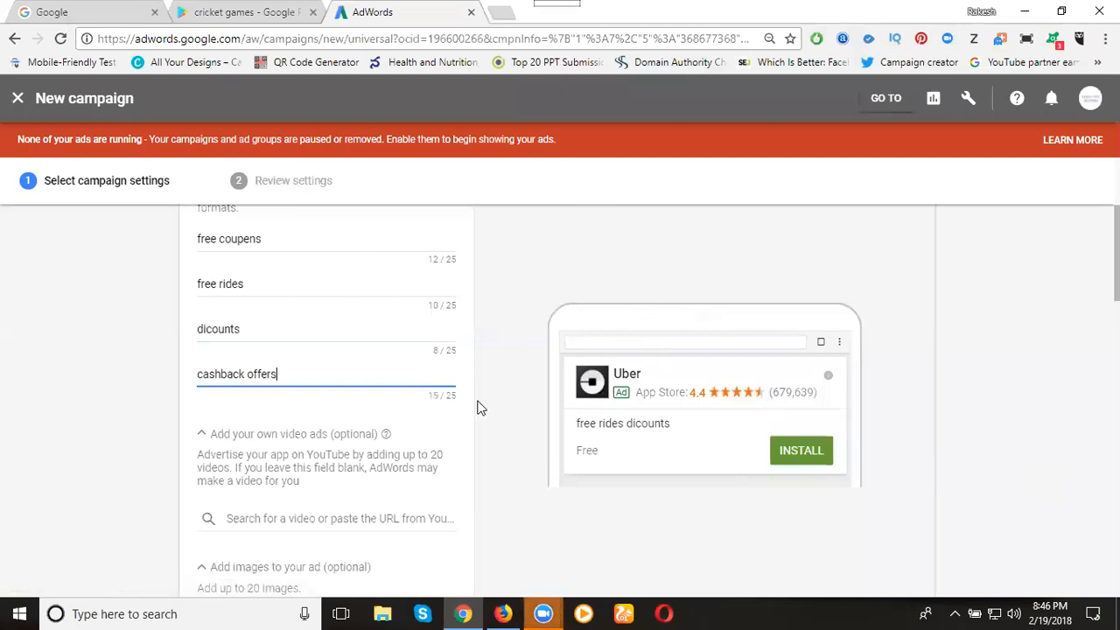
- Review the optional video, image and HTML5 assets, open youtube.com in a new browser tab, and return to the AdWords campaign
scroll(480, 408, "down", 1)
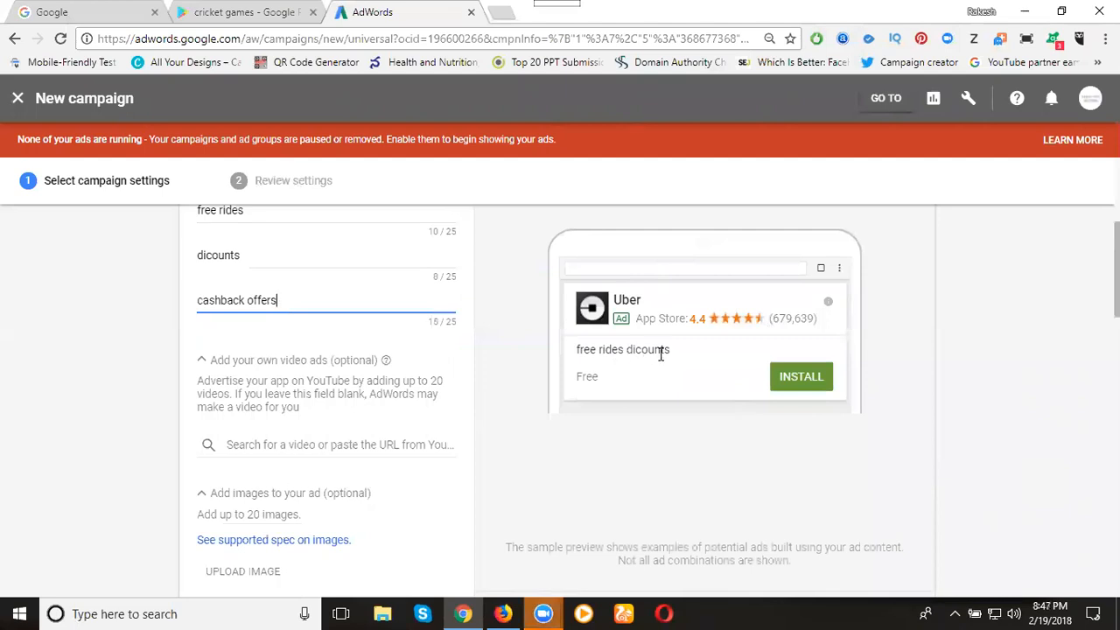
scroll(415, 364, "down", 2)
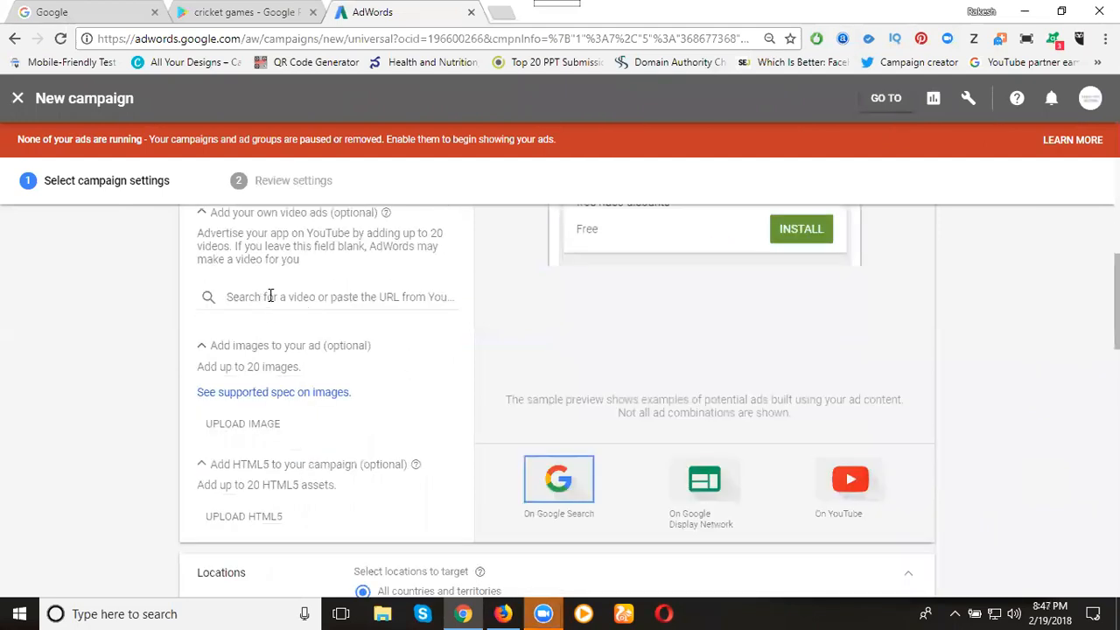
scroll(270, 297, "up", 1)
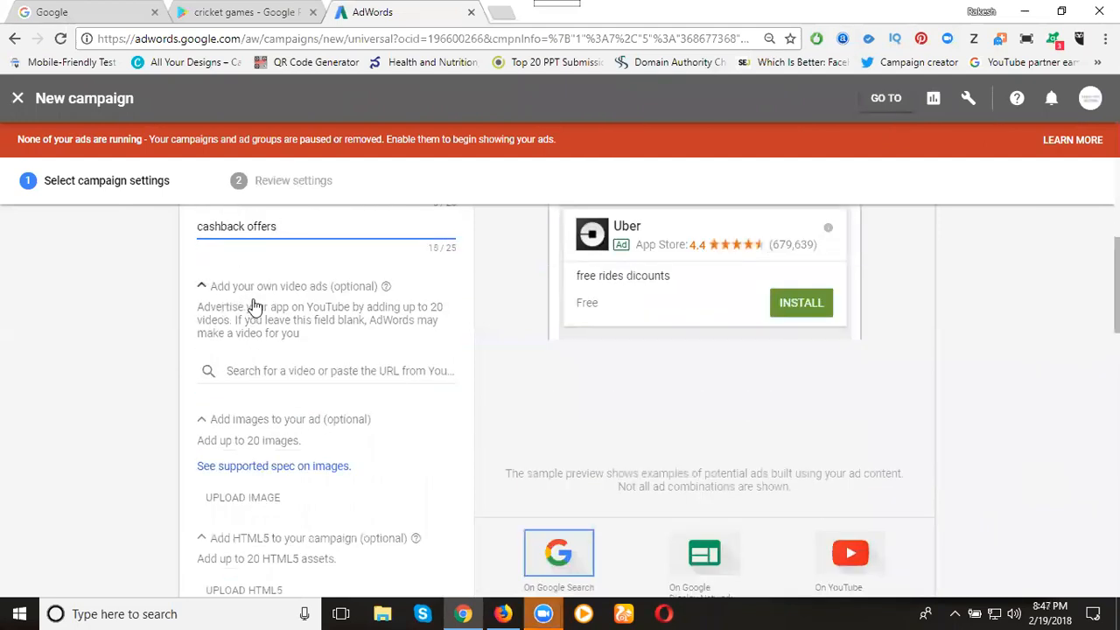
left_click(501, 13)
type("youtube.com")
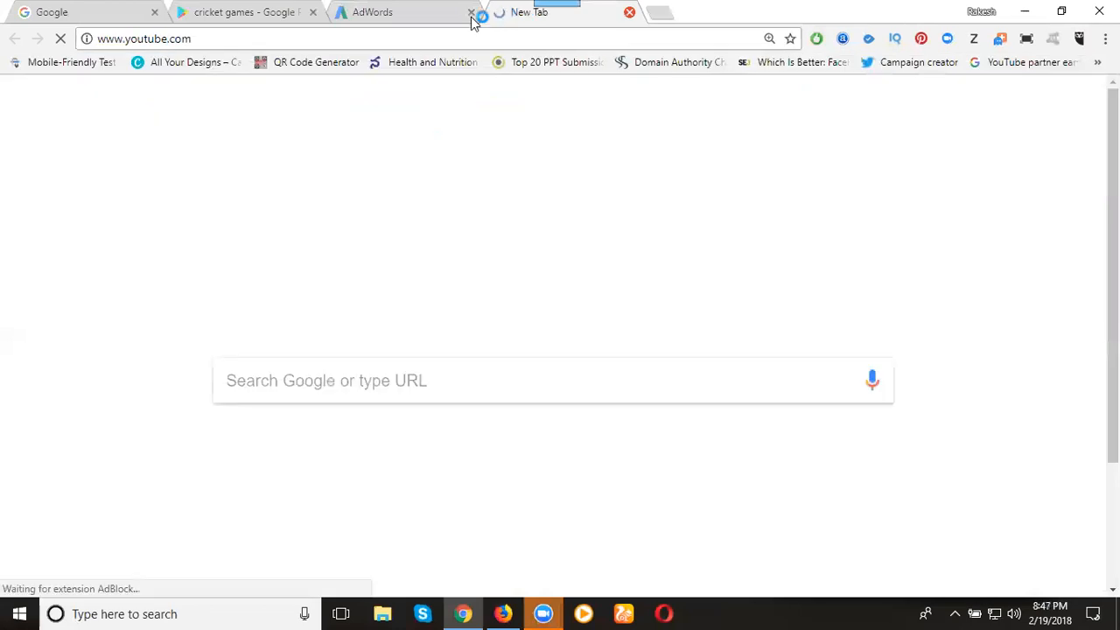
left_click(368, 12)
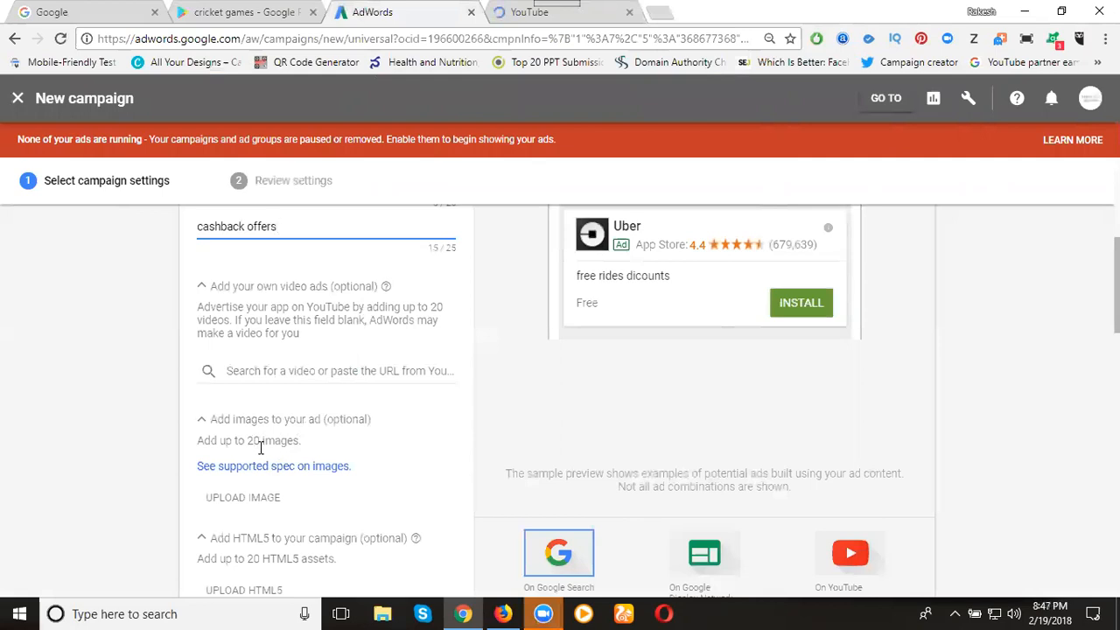
- Open the supported image specifications and examine the regionally available ad sizes, dimensions and size limits
left_click(297, 474)
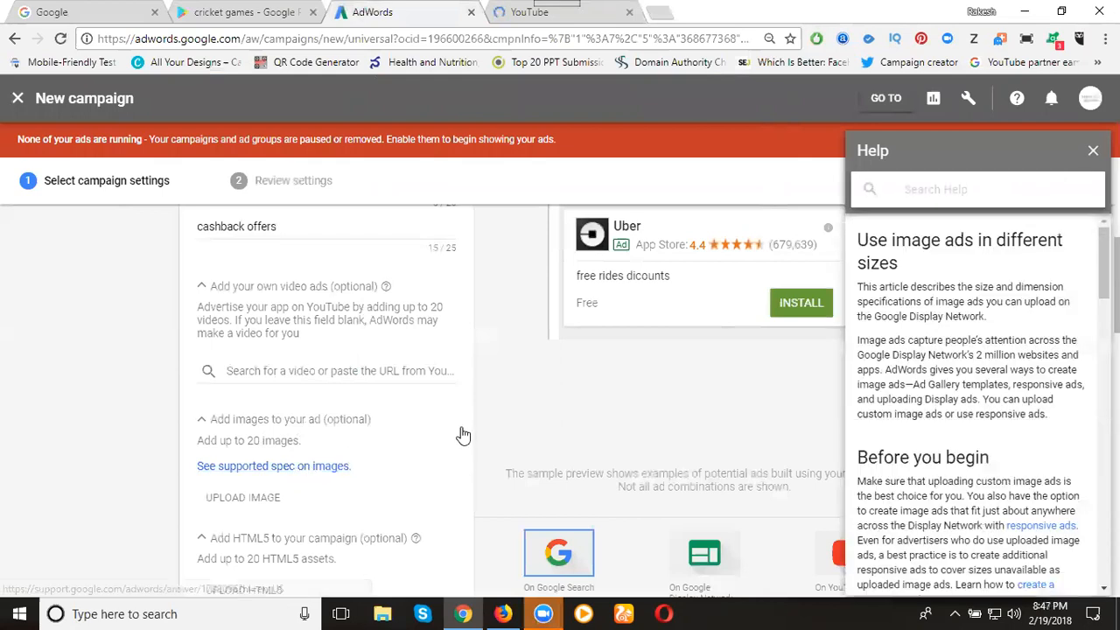
scroll(960, 373, "down", 1)
scroll(960, 373, "down", 9)
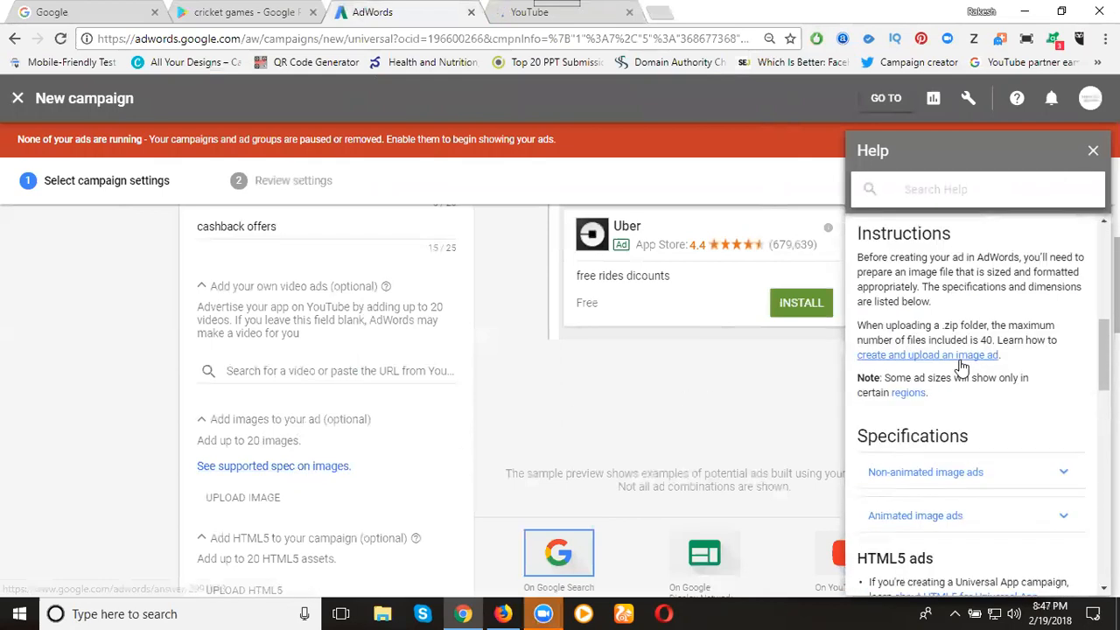
scroll(961, 367, "down", 5)
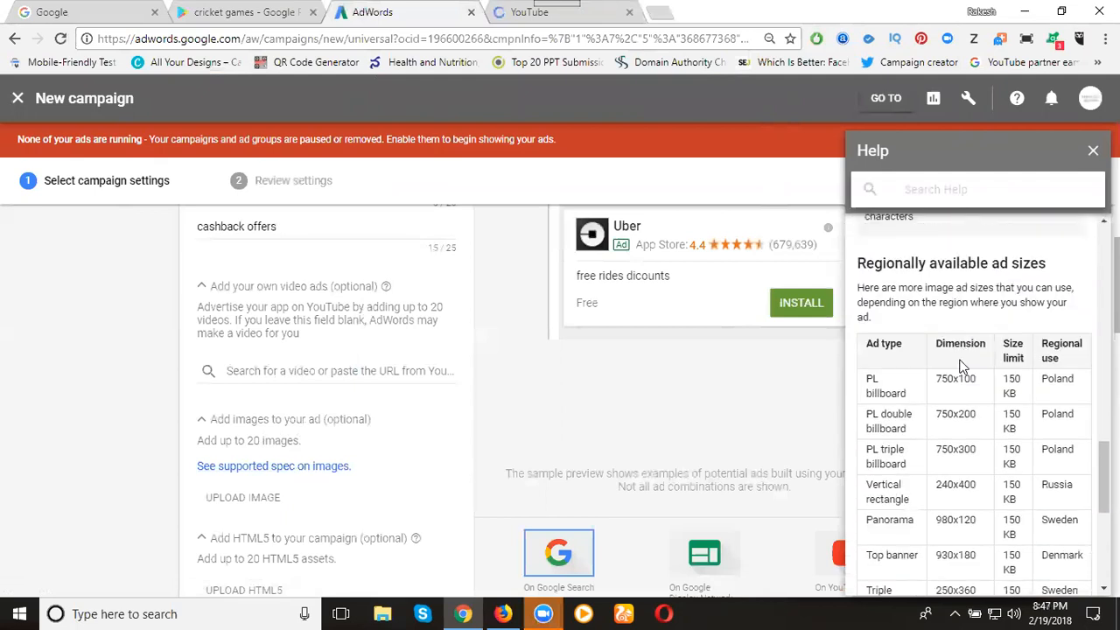
scroll(962, 368, "down", 2)
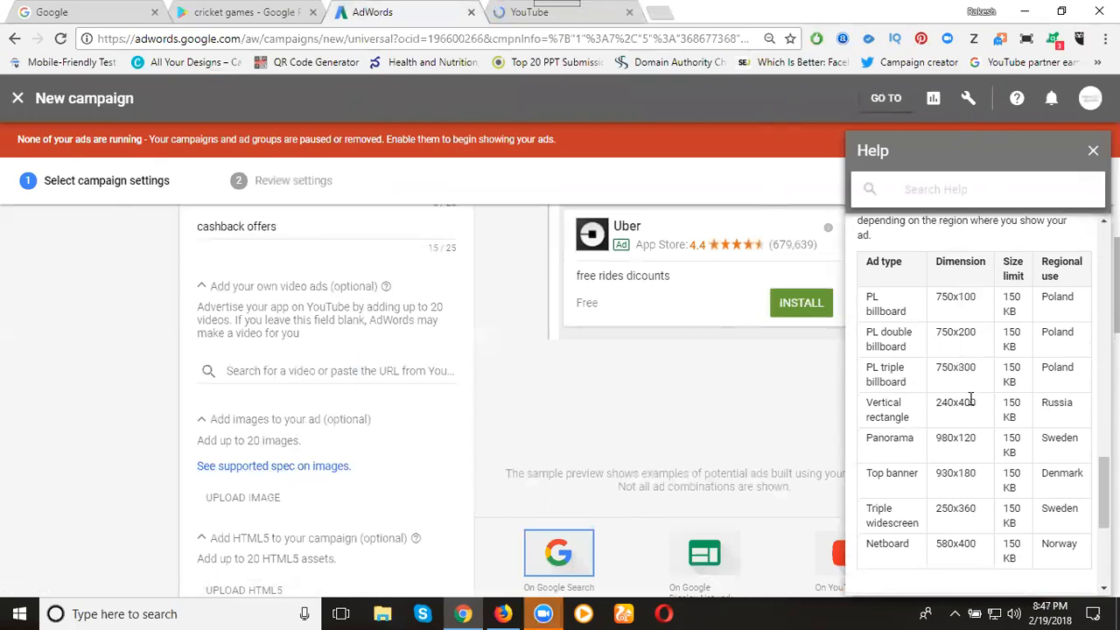
scroll(971, 402, "down", 2)
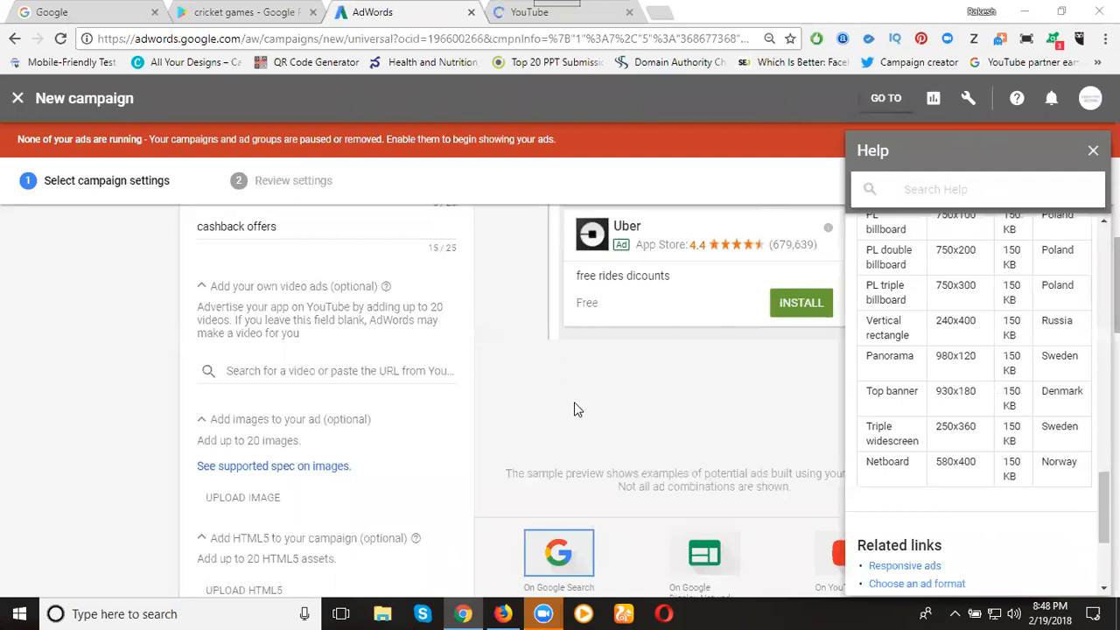
- Switch to YouTube and search for "uber cab" videos
left_click(510, 21)
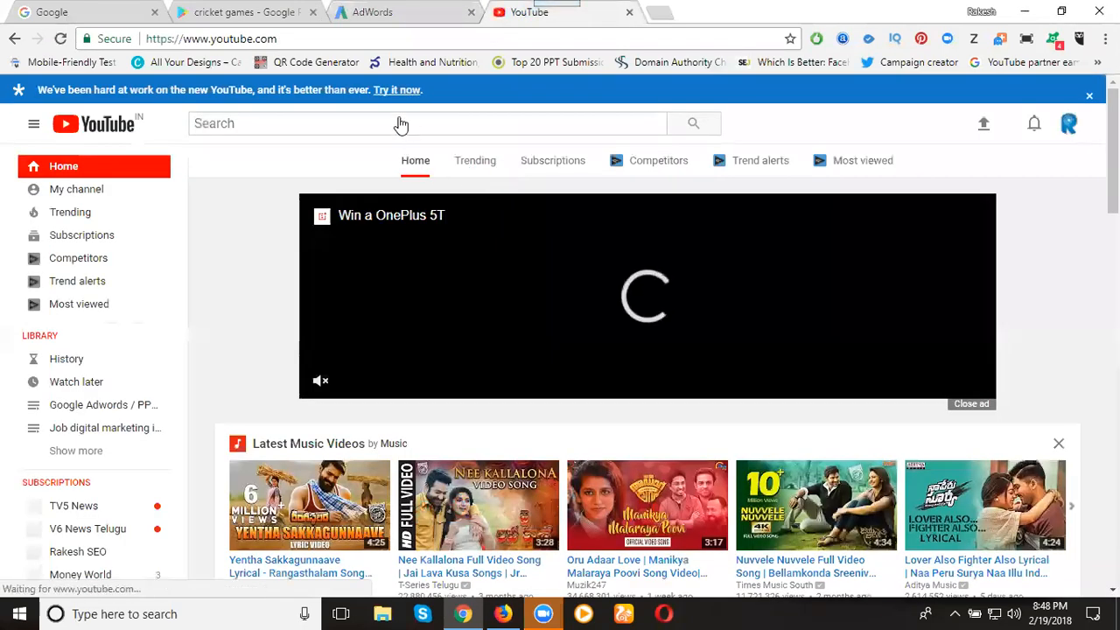
left_click(400, 116)
type("u")
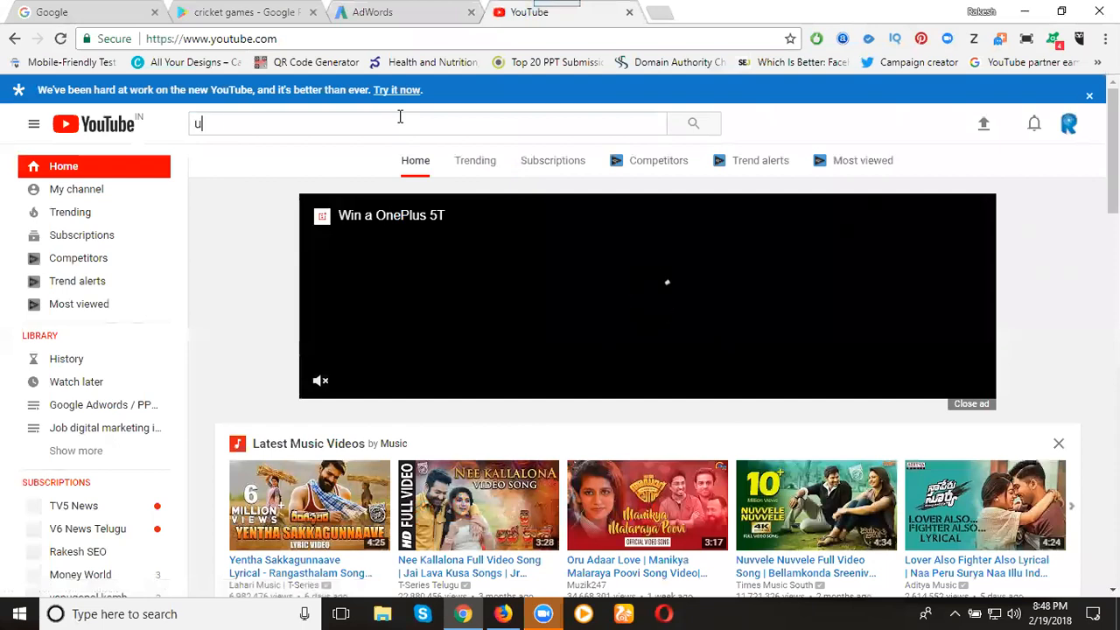
type("ber cab")
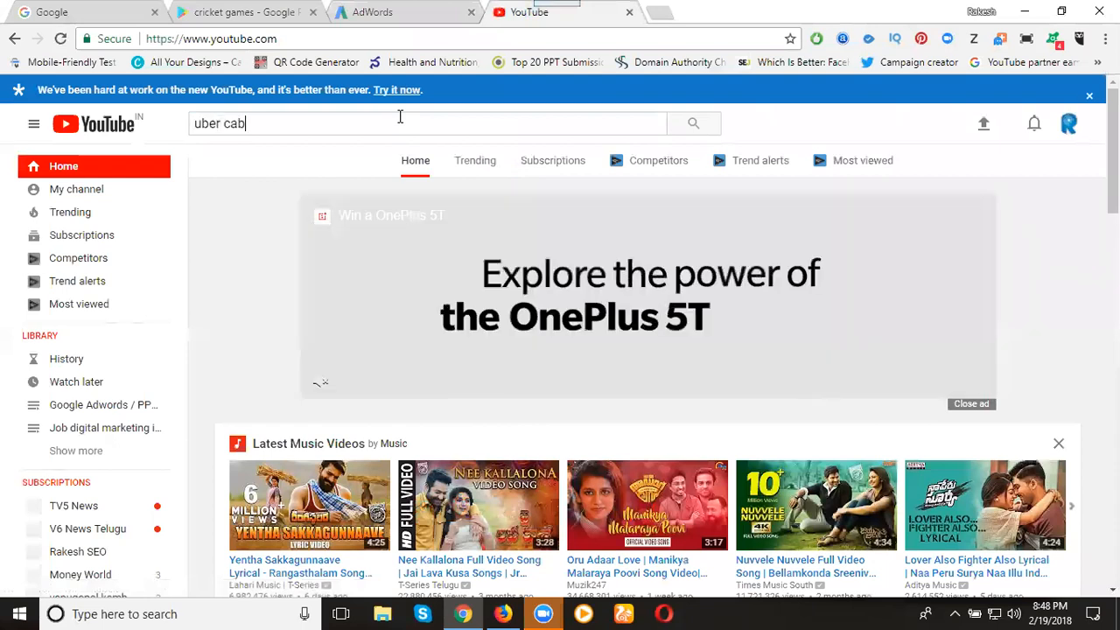
key("Return")
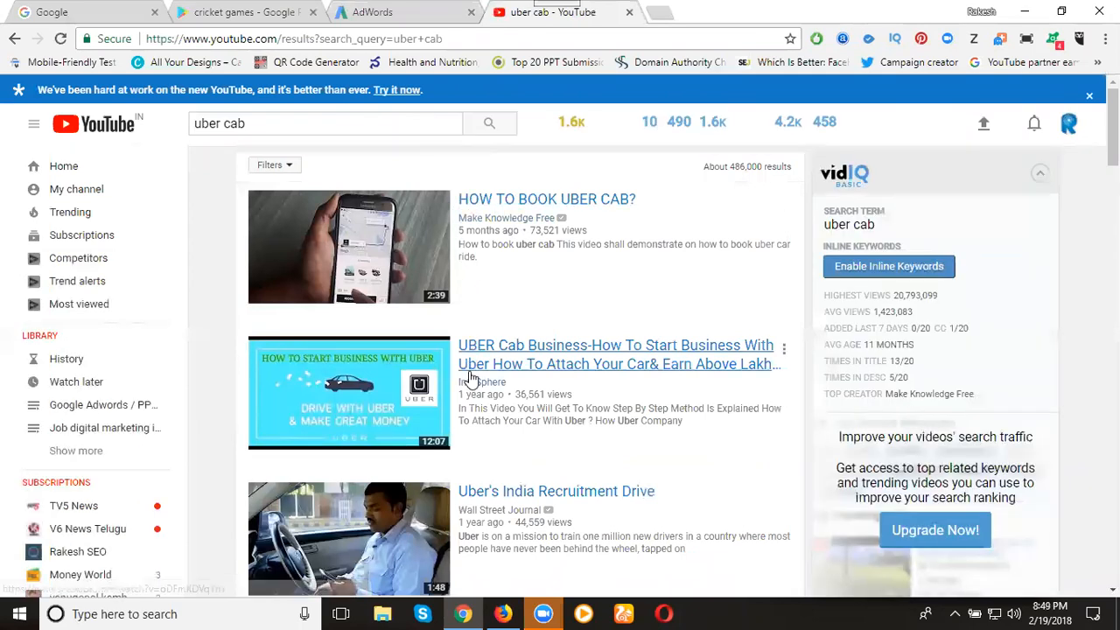
- Copy the title "HOW TO BOOK UBER CAB" from YouTube into the campaign's video ad search and compare the suggestions with the YouTube result
left_click_drag(461, 193, 630, 197)
key("ctrl+c")
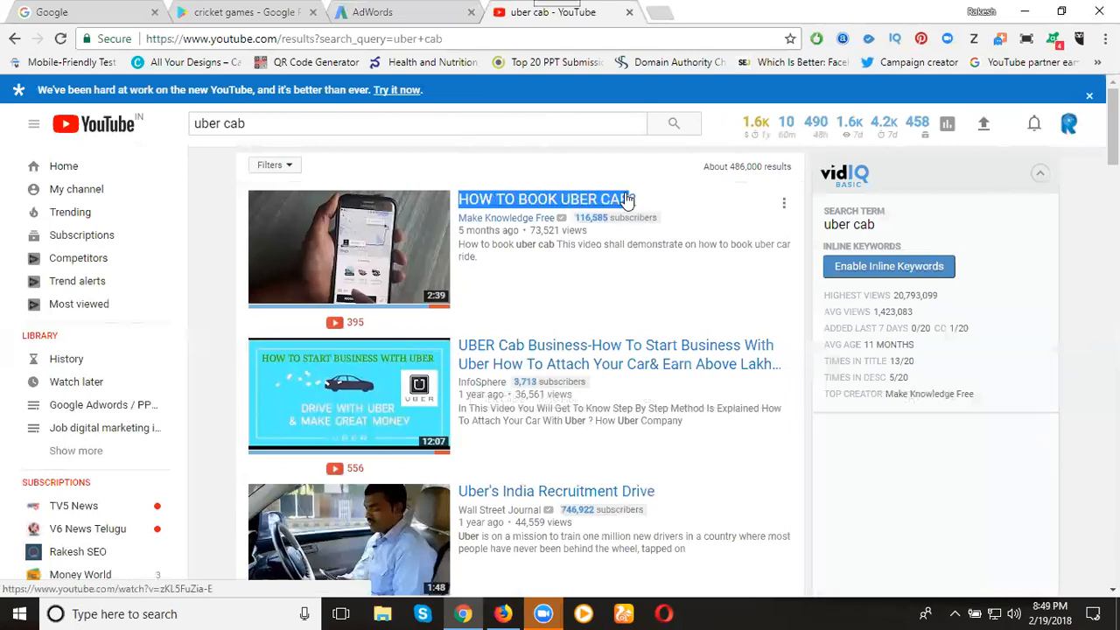
left_click(416, 19)
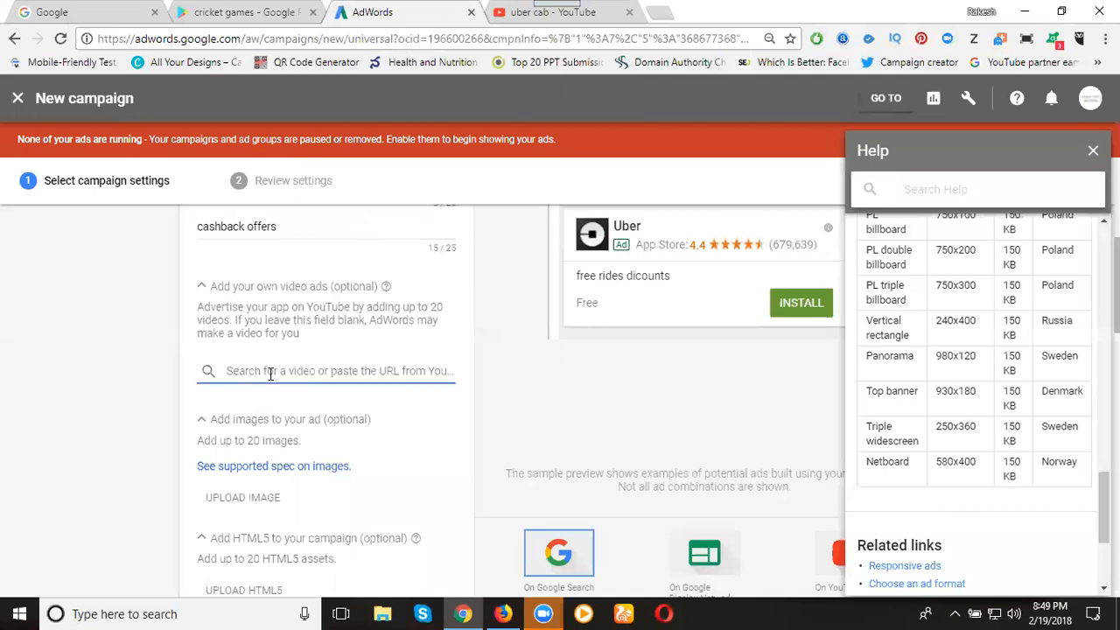
key("ctrl+v")
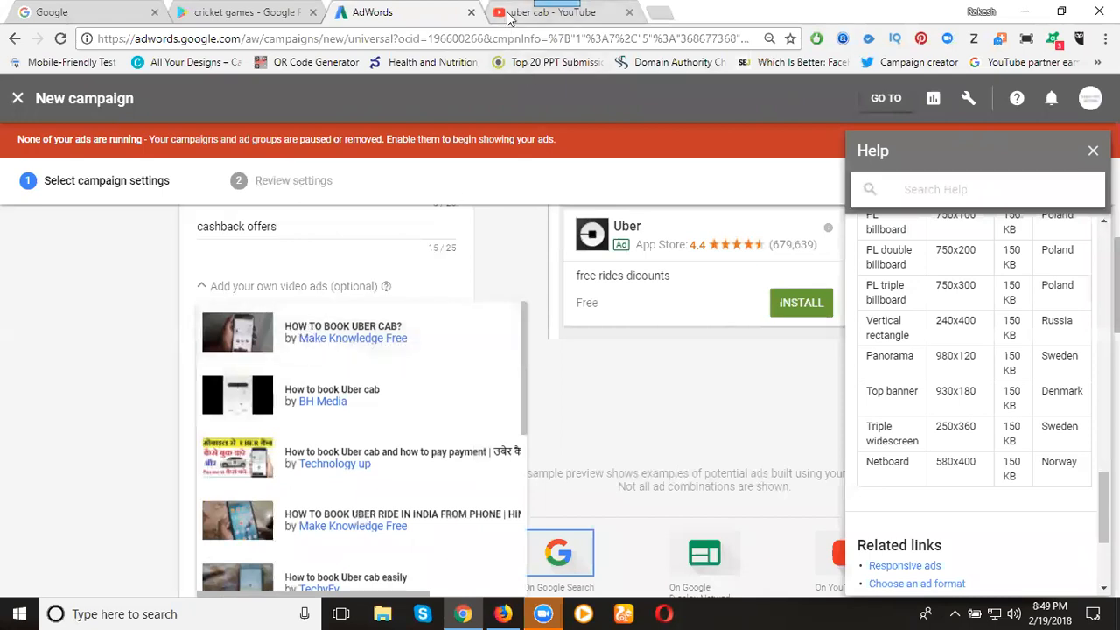
left_click(516, 14)
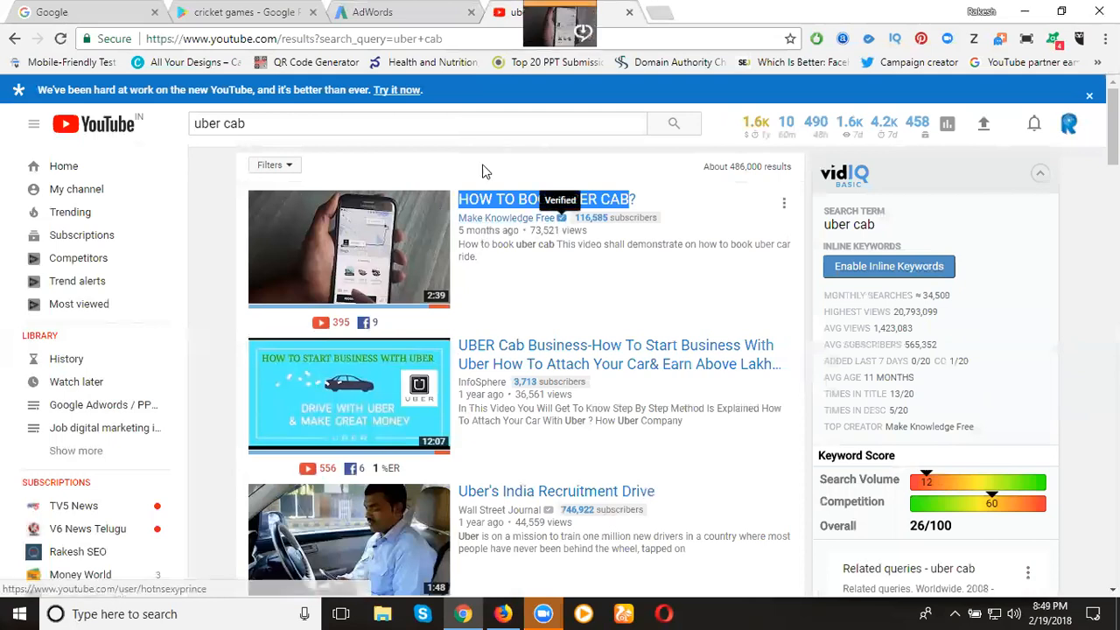
left_click(372, 12)
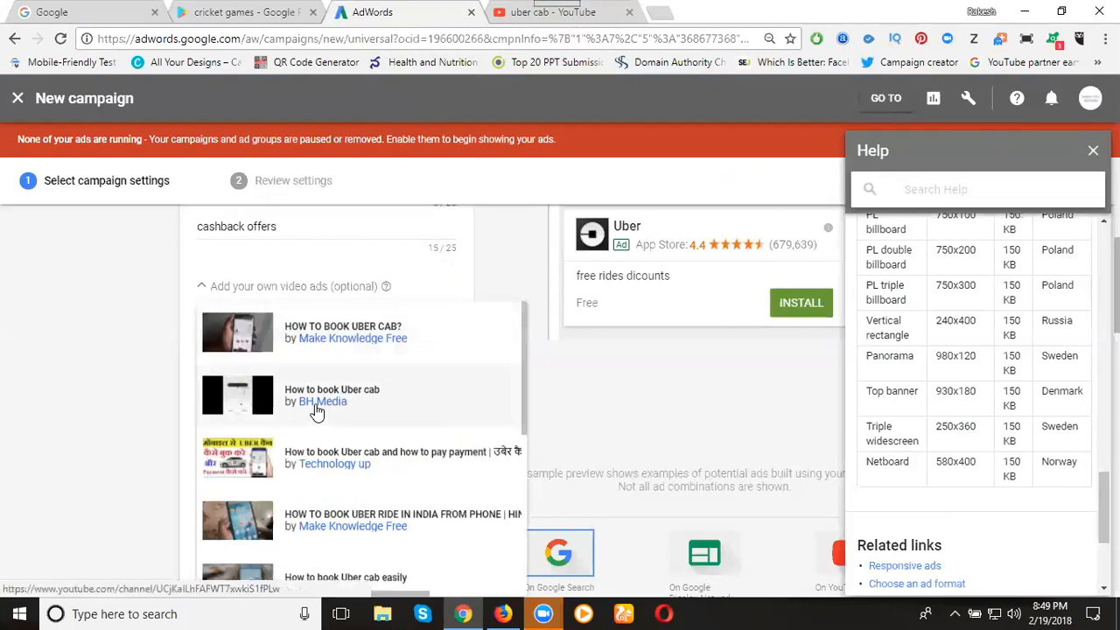
- Add the videos "HOW TO BOOK UBER CAB?" and "HOW TO BOOK UBER RIDE IN INDIA FROM PHONE | HINDI" as the campaign's video ads
left_click(333, 330)
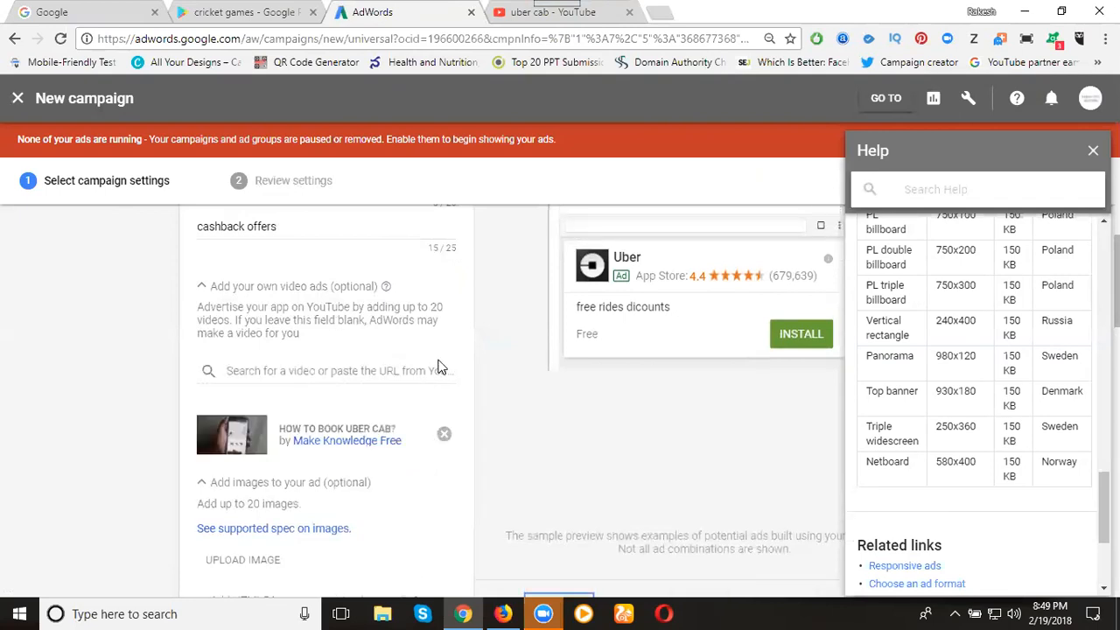
left_click(344, 367)
key("ctrl+v")
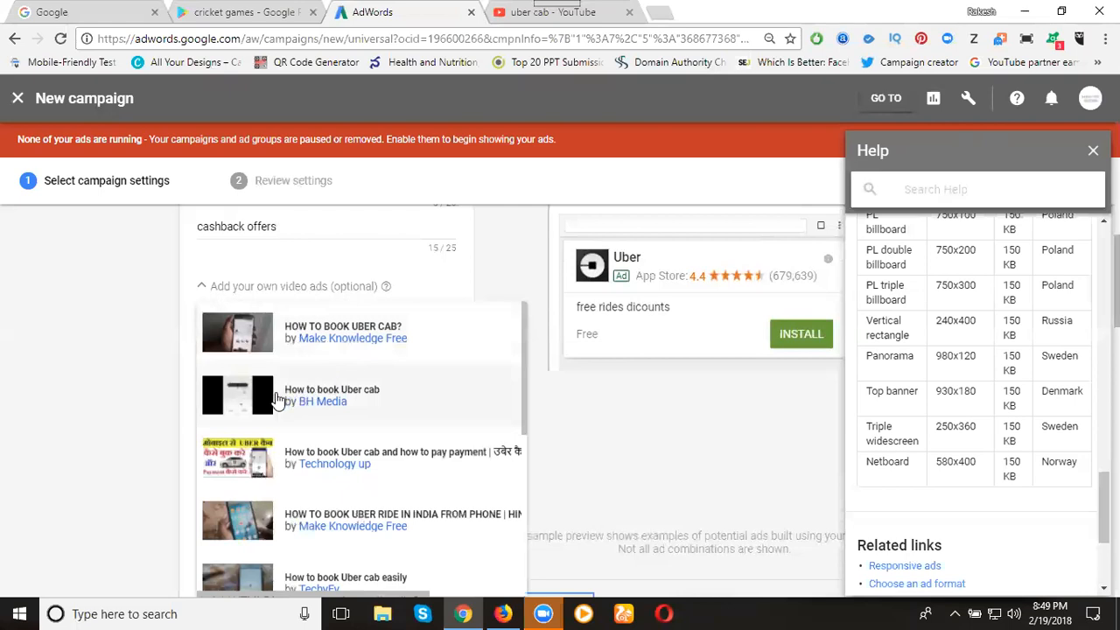
left_click(251, 523)
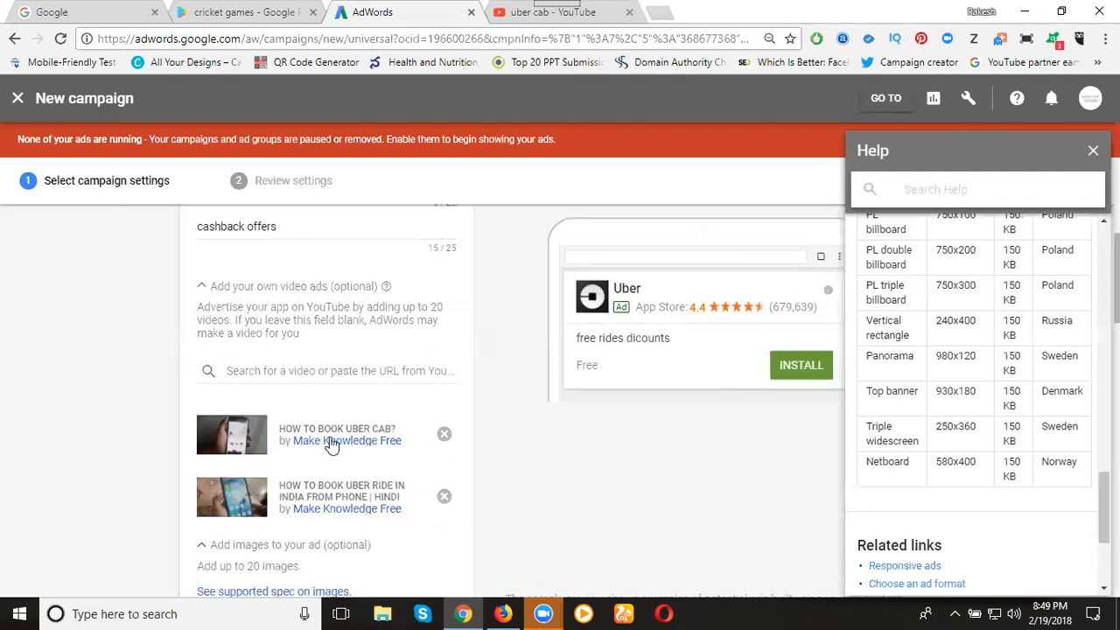
- Recheck the regional ad sizes in the image specifications and close the Help panel
scroll(297, 389, "down", 3)
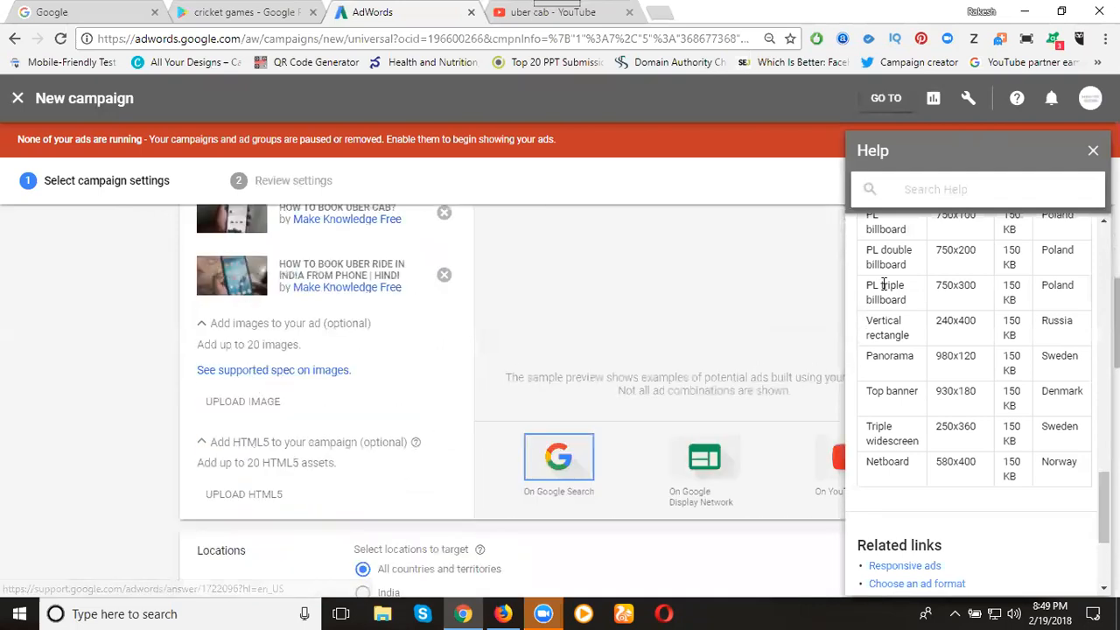
scroll(889, 262, "up", 2)
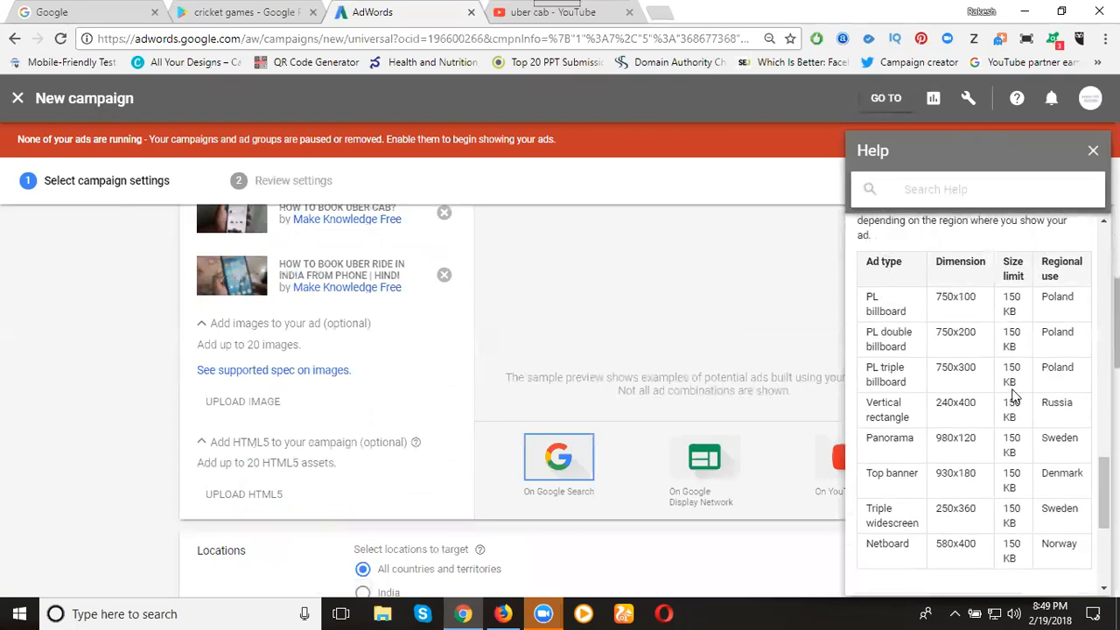
left_click(1091, 152)
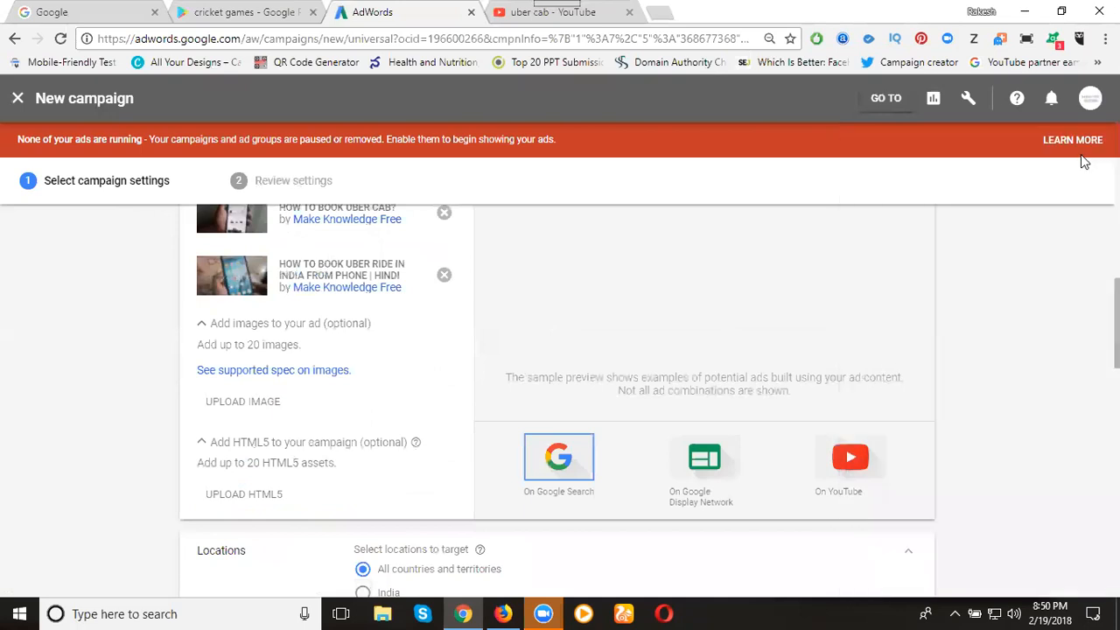
- Review the Google Search ad preview, switch the preview to Google Display Network, and browse its sample formats
scroll(1009, 320, "up", 3)
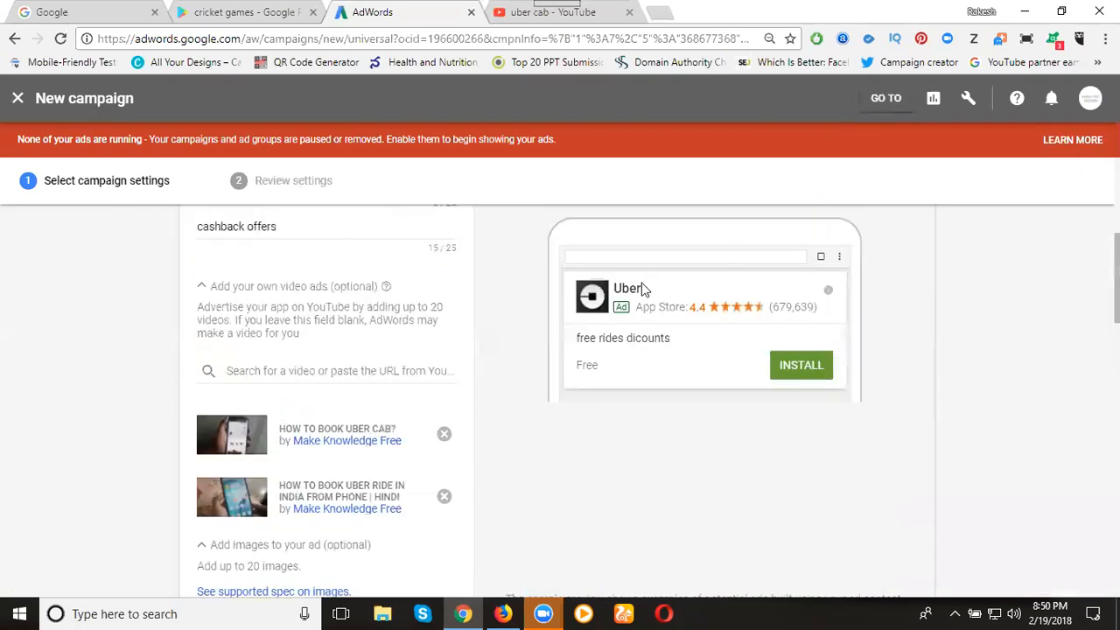
scroll(641, 283, "down", 3)
scroll(630, 285, "up", 2)
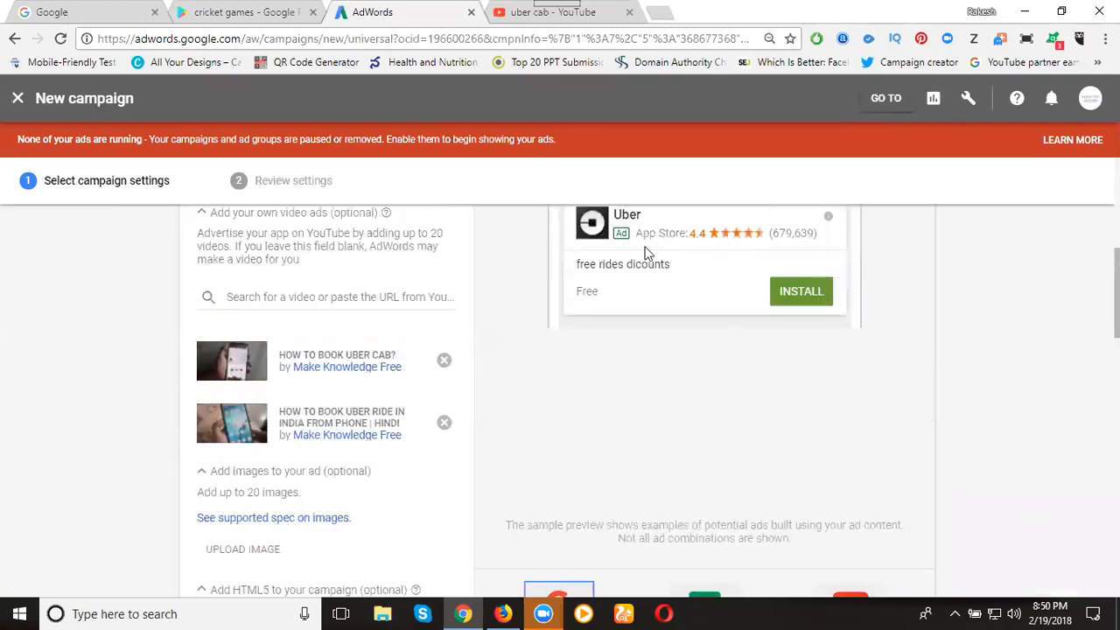
scroll(681, 289, "down", 4)
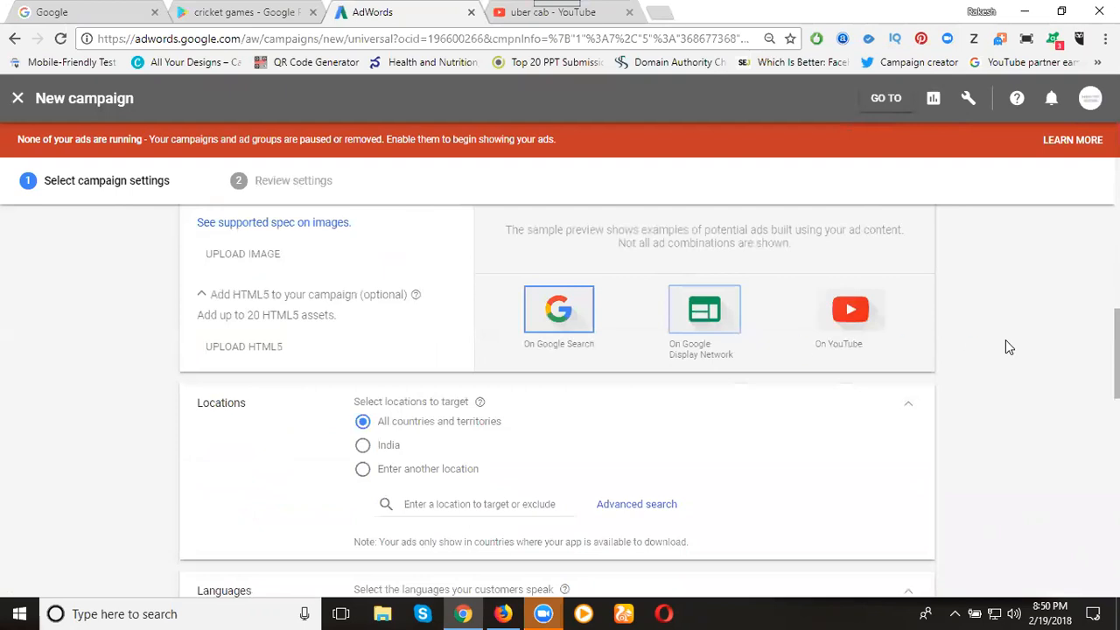
scroll(1006, 341, "up", 4)
scroll(1005, 347, "up", 1)
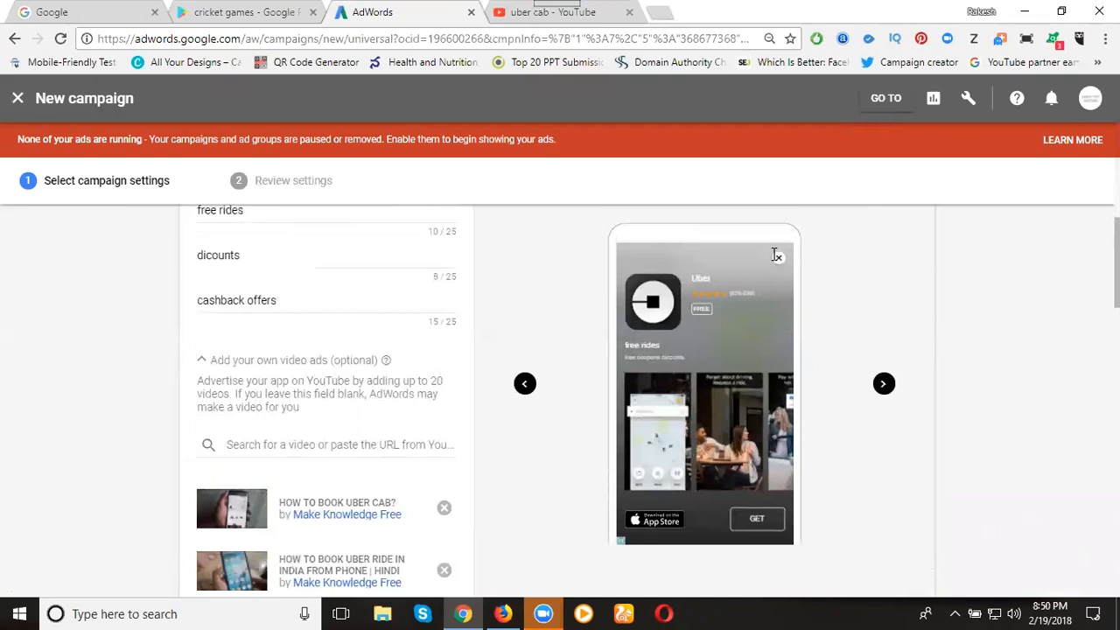
left_click(884, 383)
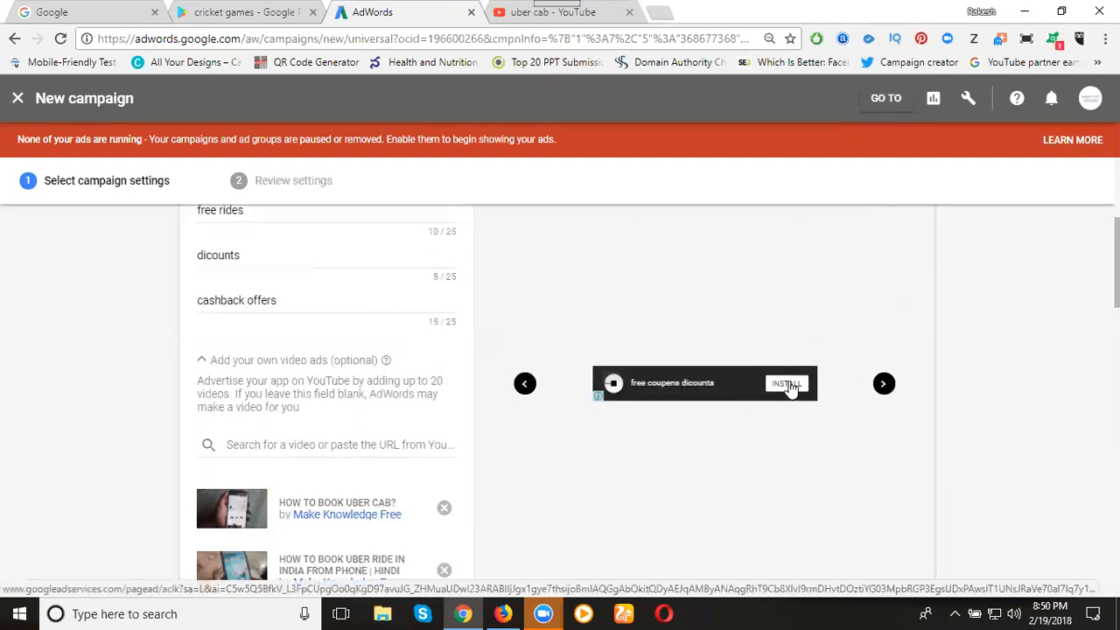
- Switch the ad preview to YouTube and examine how the video ad appears
scroll(790, 390, "down", 3)
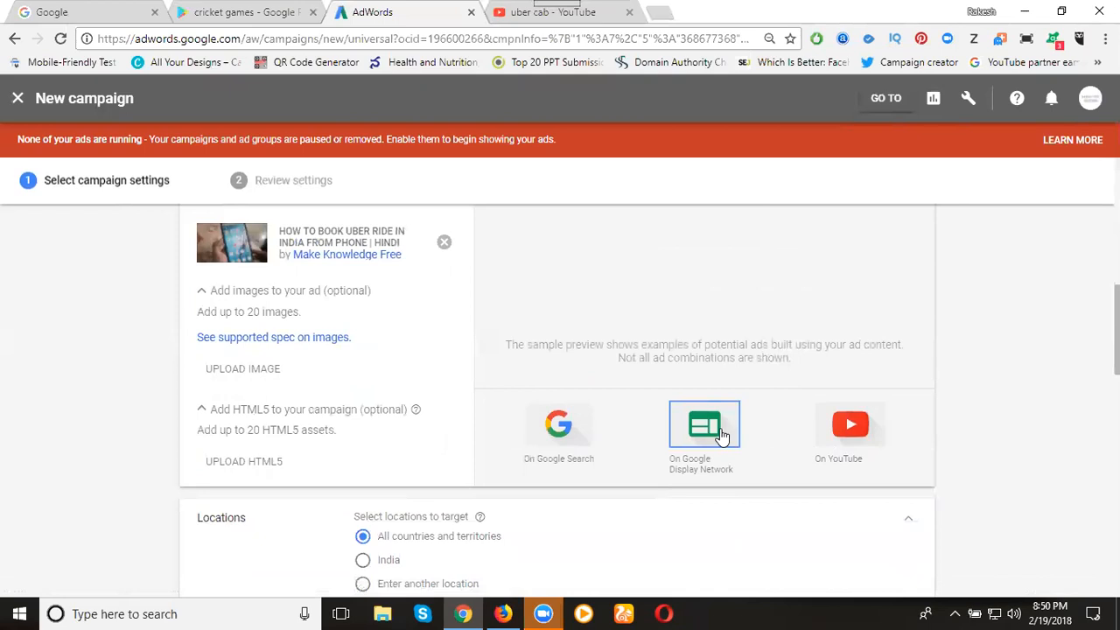
left_click(846, 446)
scroll(862, 433, "up", 3)
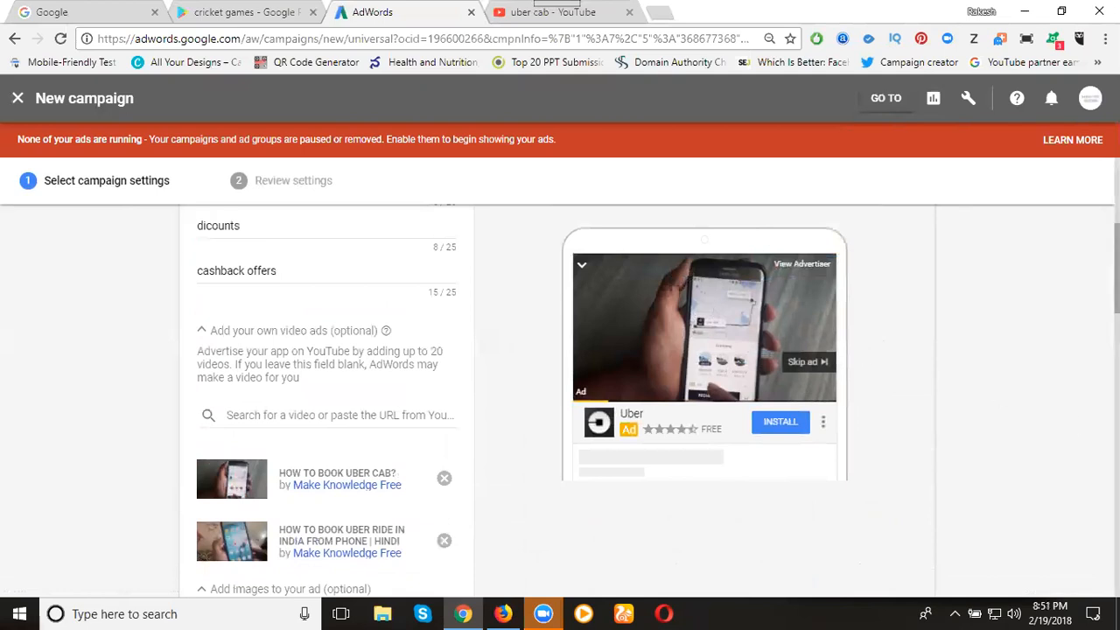
- Return the preview to Google Display Network and go through its full-screen, banner and square app ad samples
scroll(1030, 470, "down", 3)
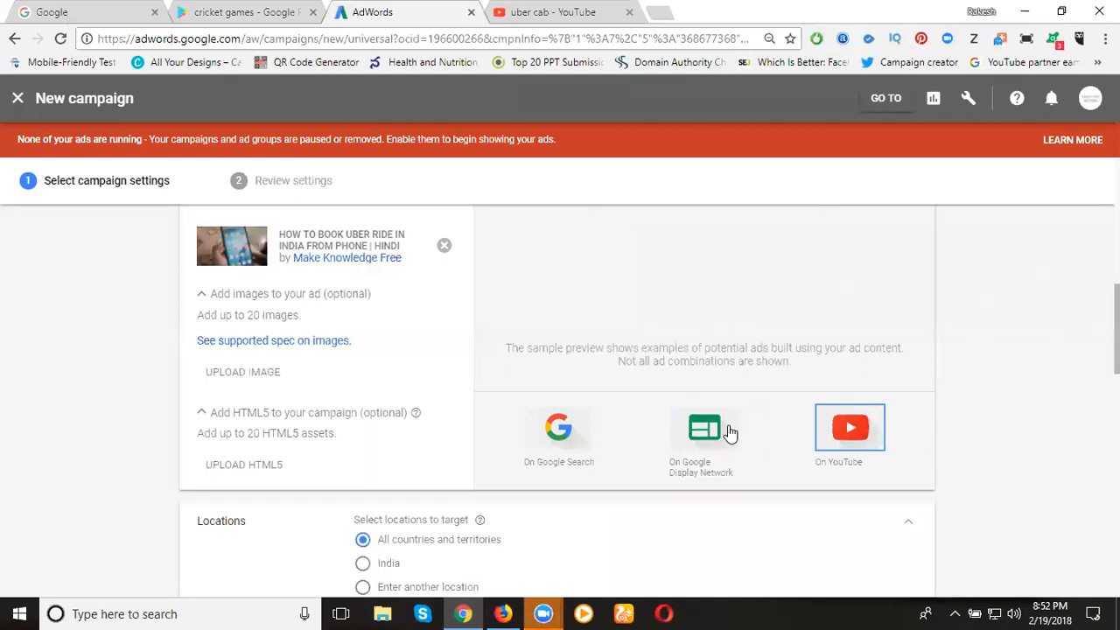
scroll(753, 411, "up", 3)
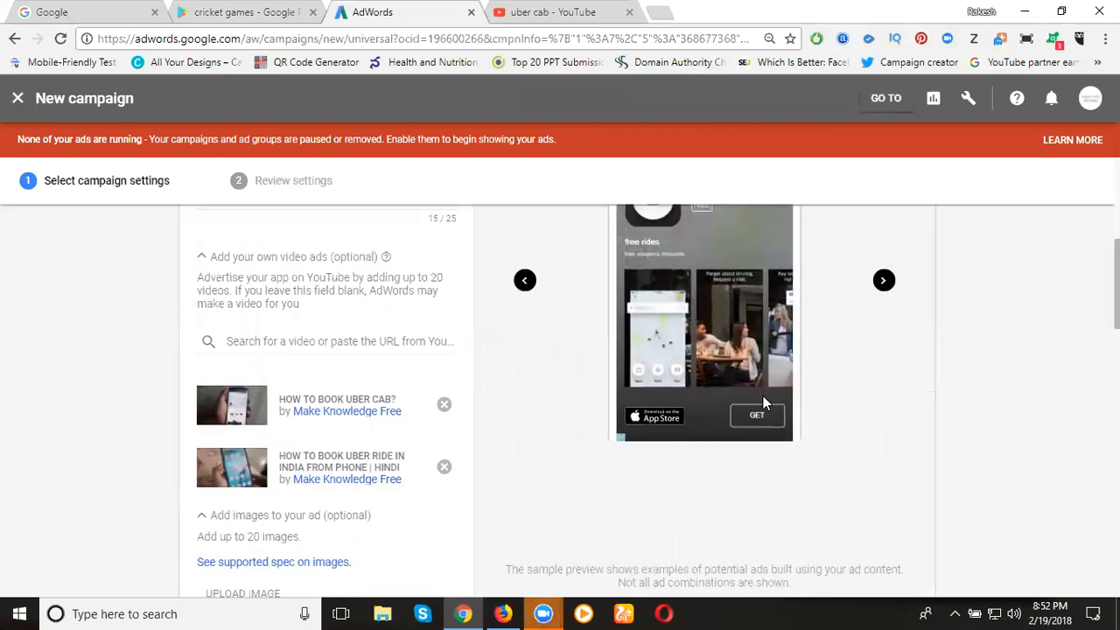
scroll(726, 377, "up", 1)
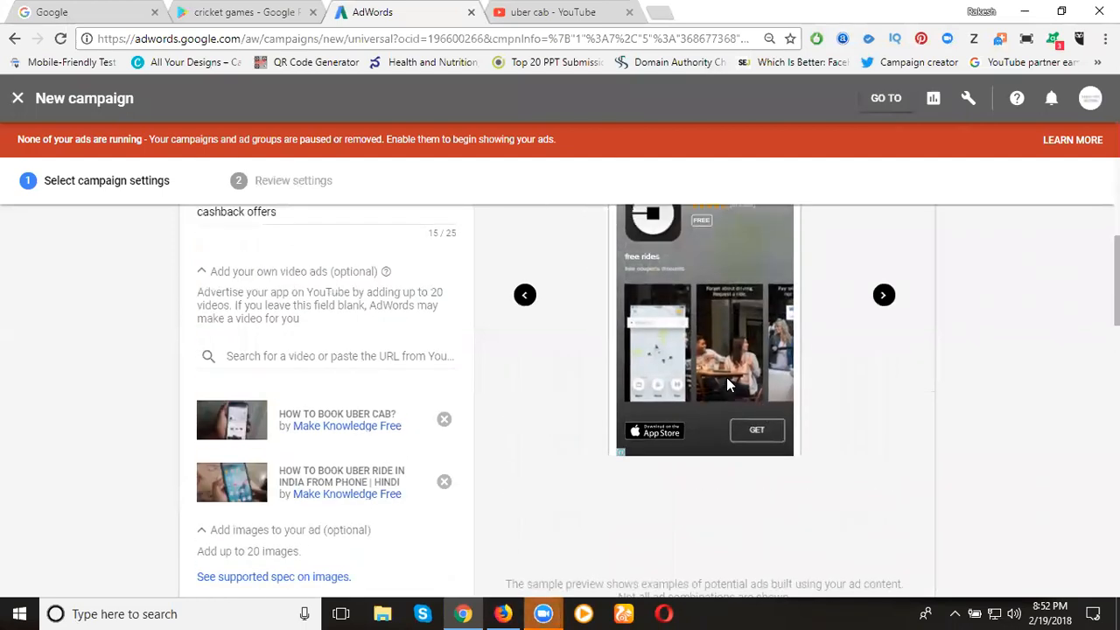
scroll(726, 377, "up", 1)
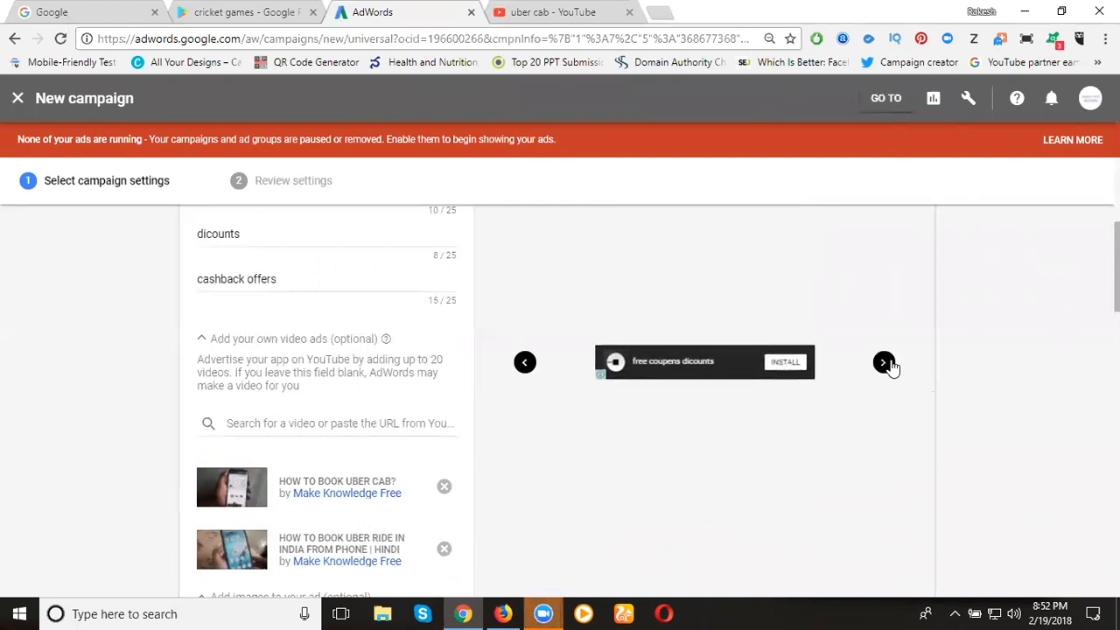
left_click(883, 364)
left_click(884, 363)
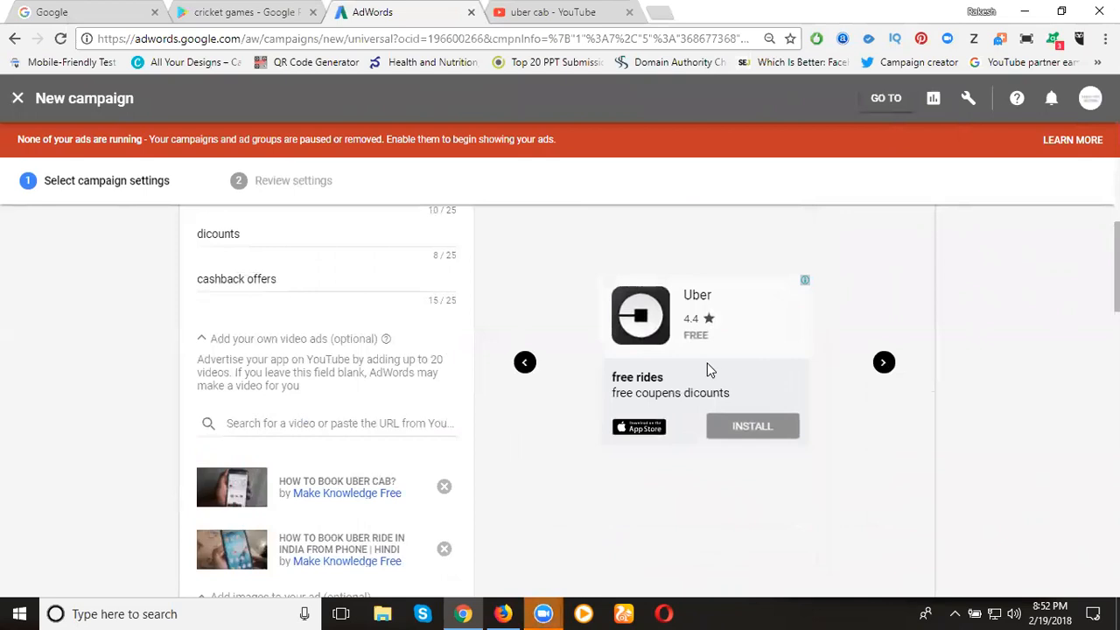
- Search the target locations for "hyderabad" and target the city Hyderabad, Telangana, India
scroll(438, 359, "down", 4)
scroll(437, 346, "down", 1)
scroll(425, 347, "up", 1)
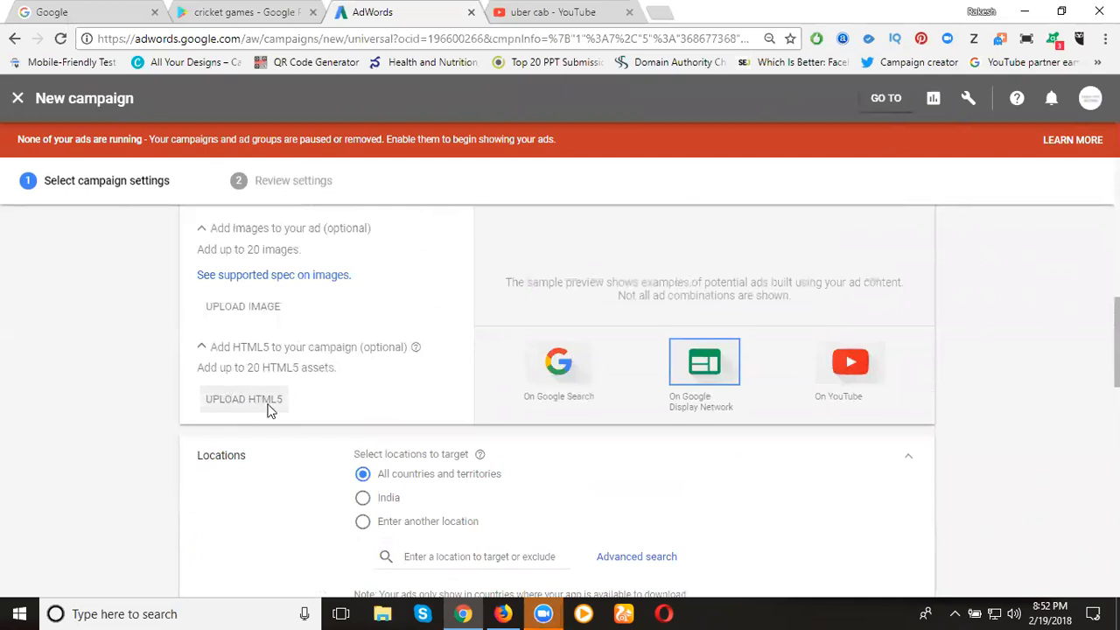
scroll(270, 408, "down", 2)
left_click(474, 411)
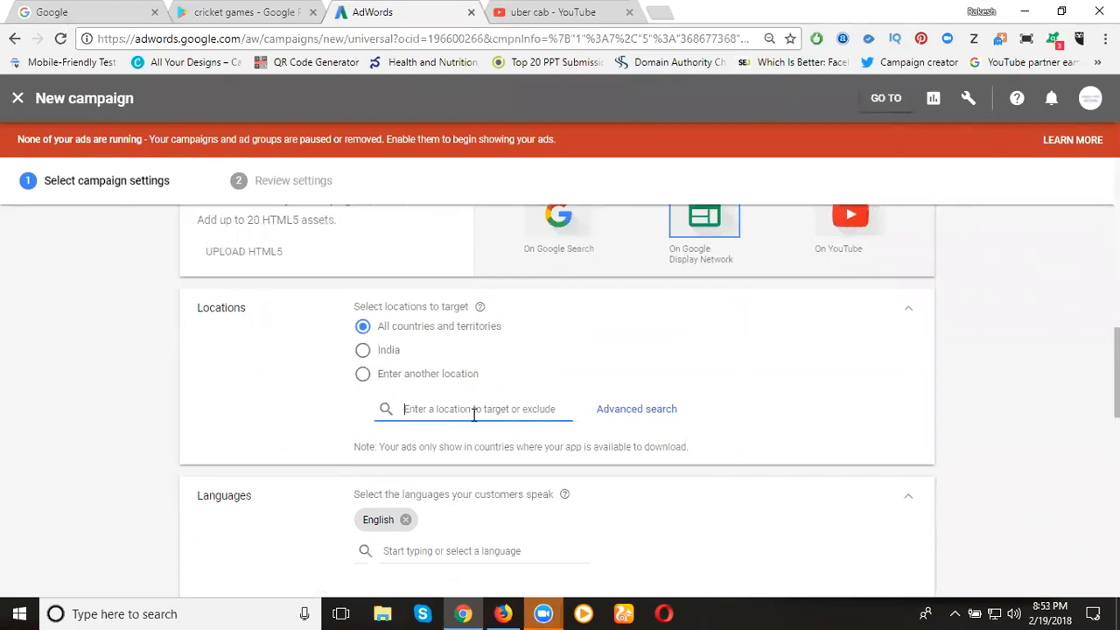
type("hyderabad")
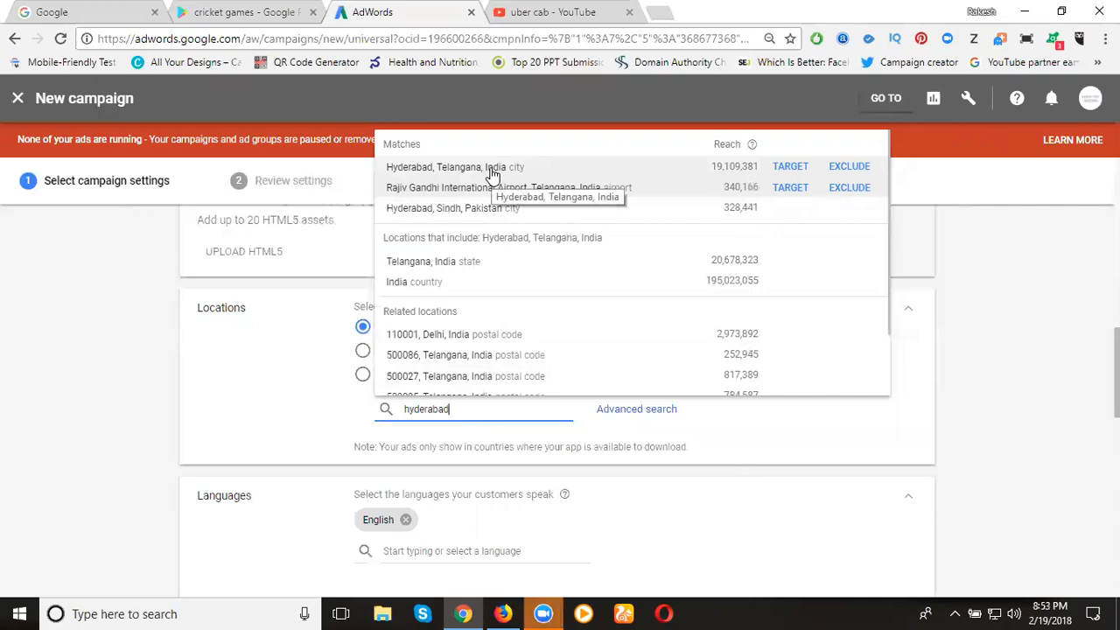
left_click(491, 168)
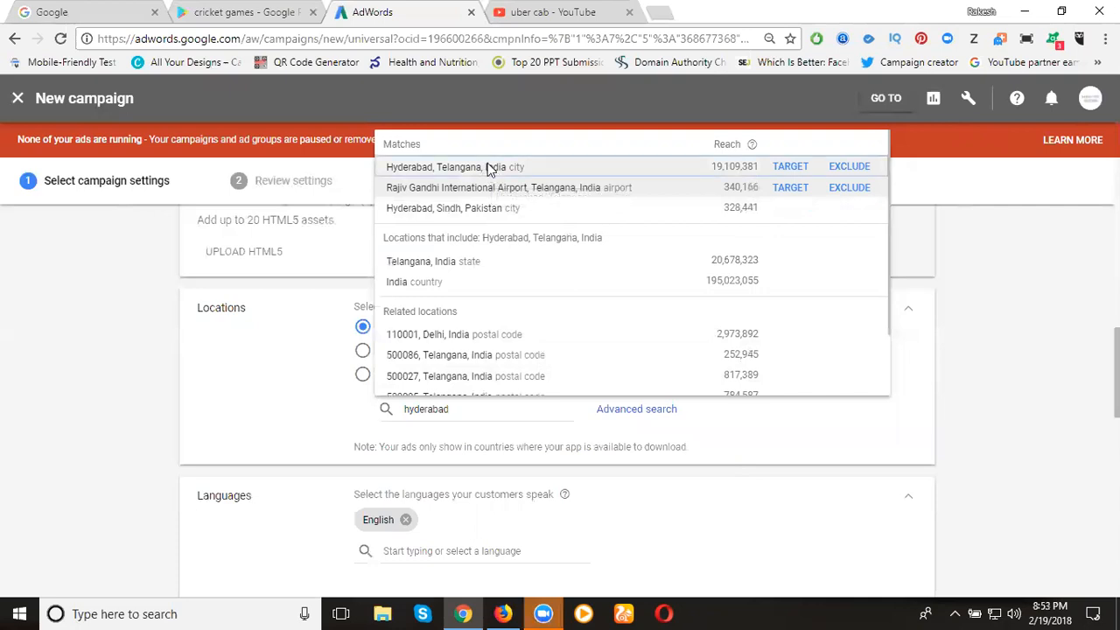
- Choose Install volume as the campaign optimization focus and keep All users as the targeted user type
scroll(175, 325, "down", 3)
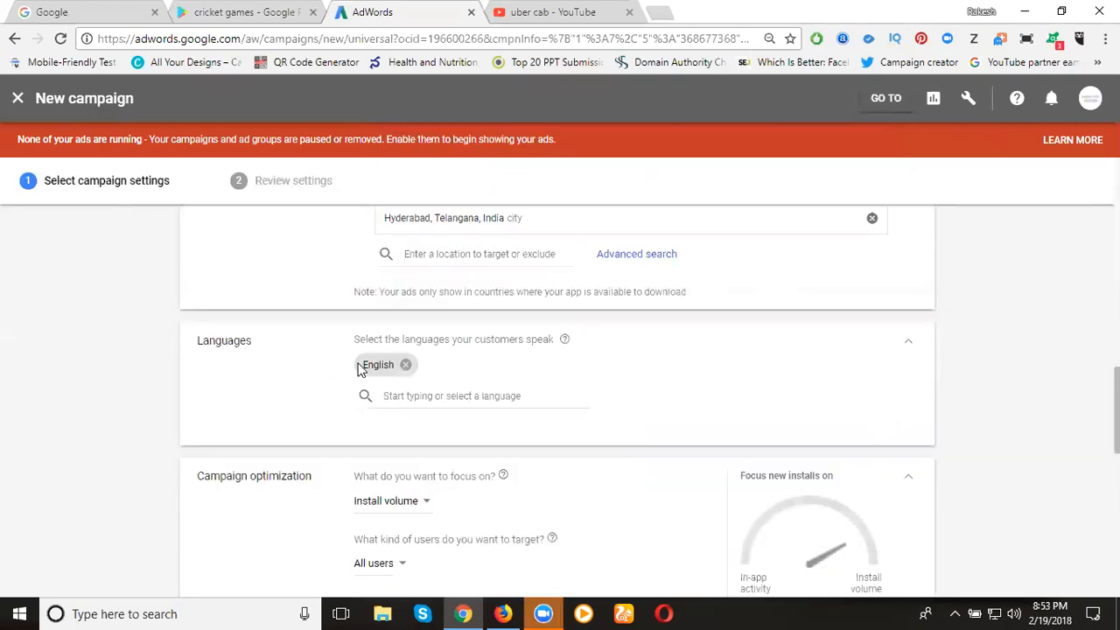
scroll(358, 369, "down", 2)
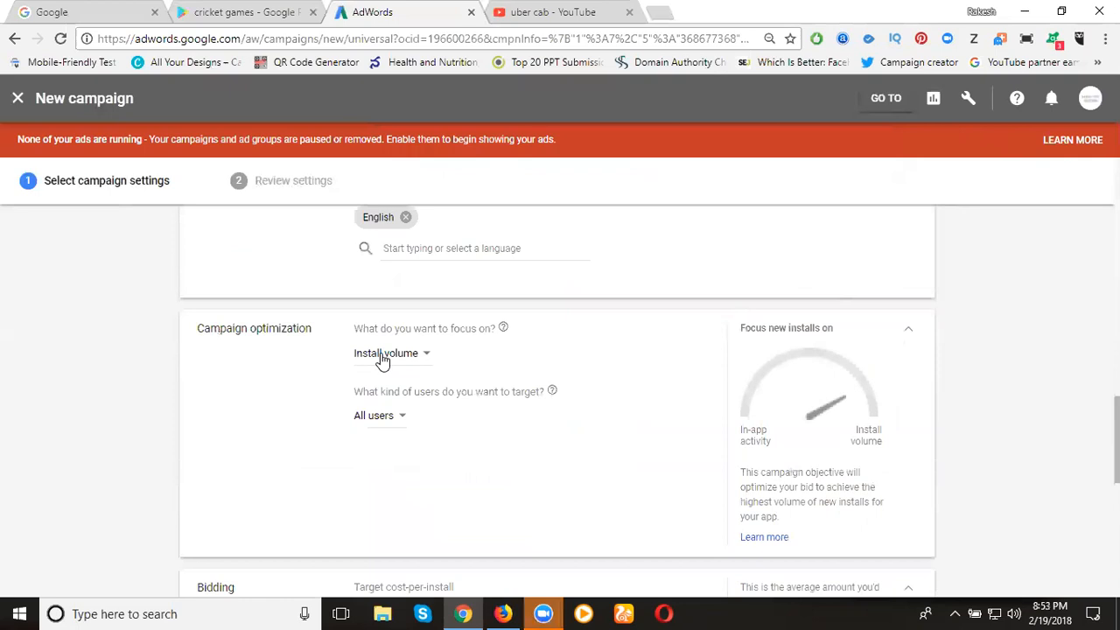
left_click(370, 358)
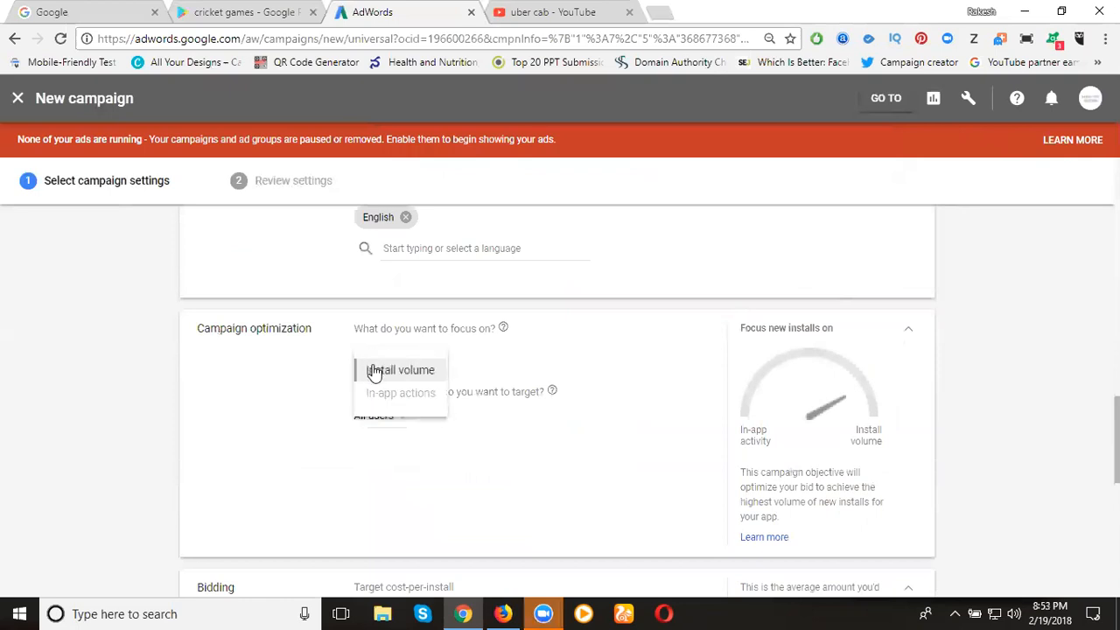
left_click(374, 371)
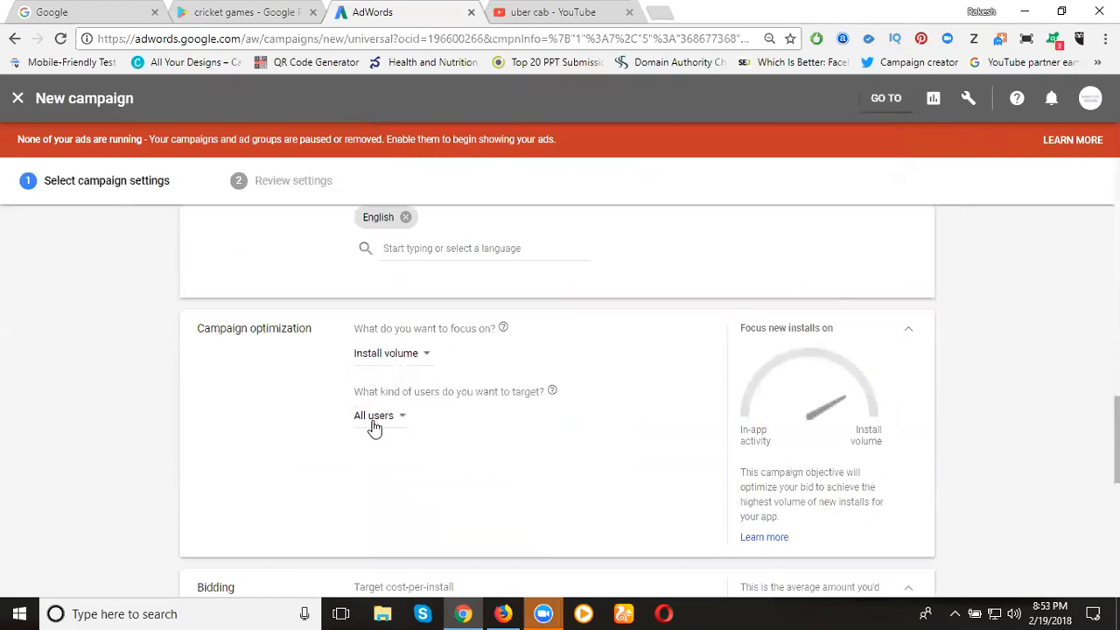
left_click(374, 420)
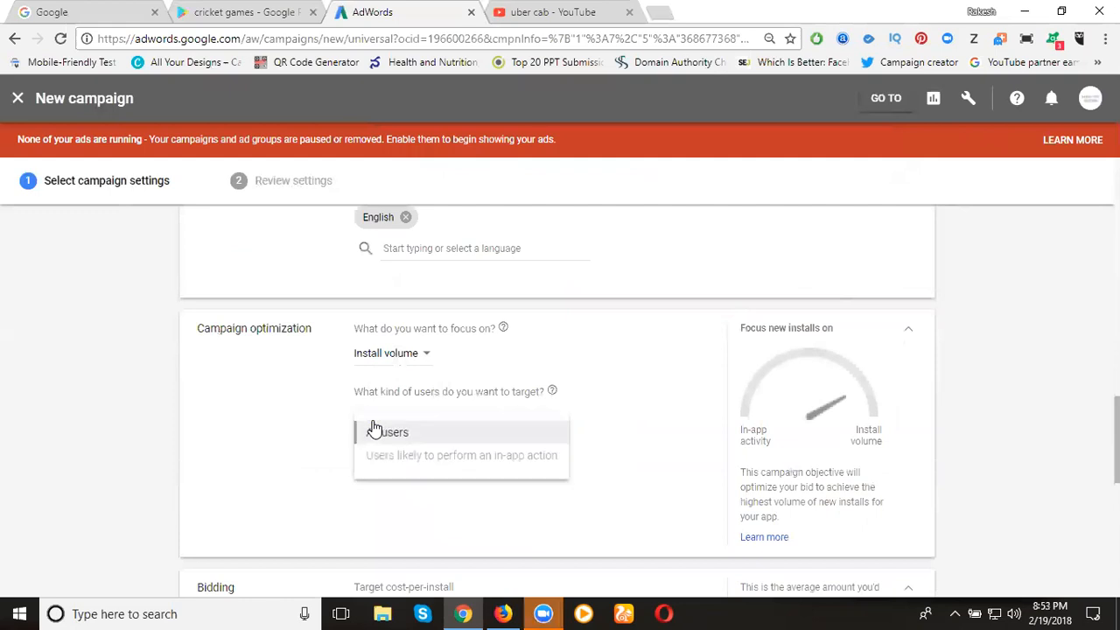
left_click(318, 447)
scroll(313, 442, "down", 3)
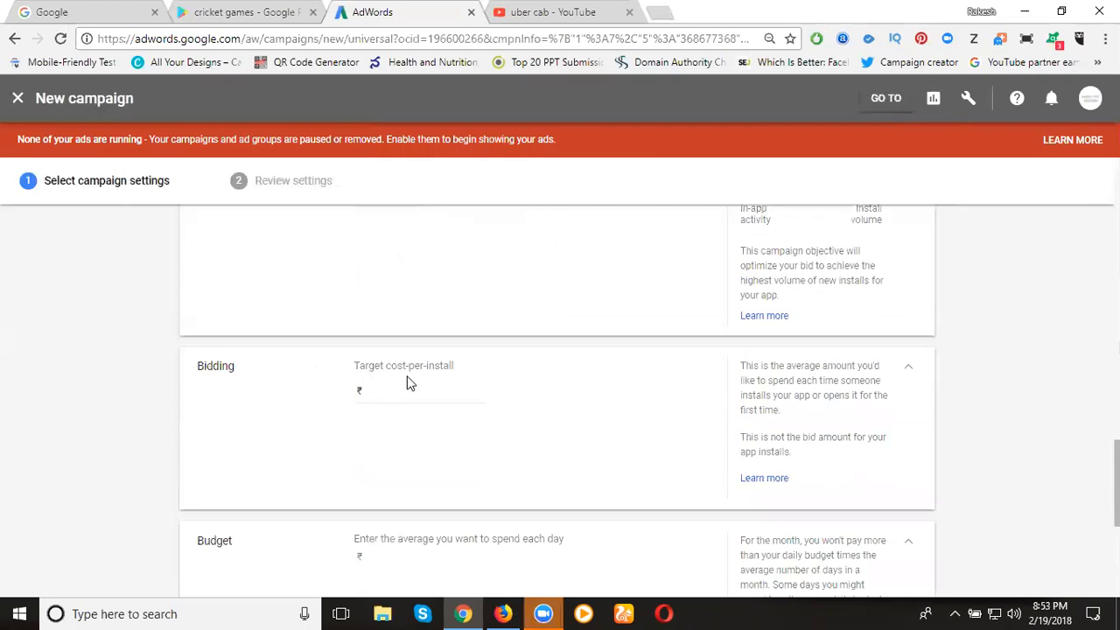
- Set the target cost-per-install to ₹500 and the average daily budget to ₹500
left_click(385, 392)
type("500")
scroll(289, 392, "down", 2)
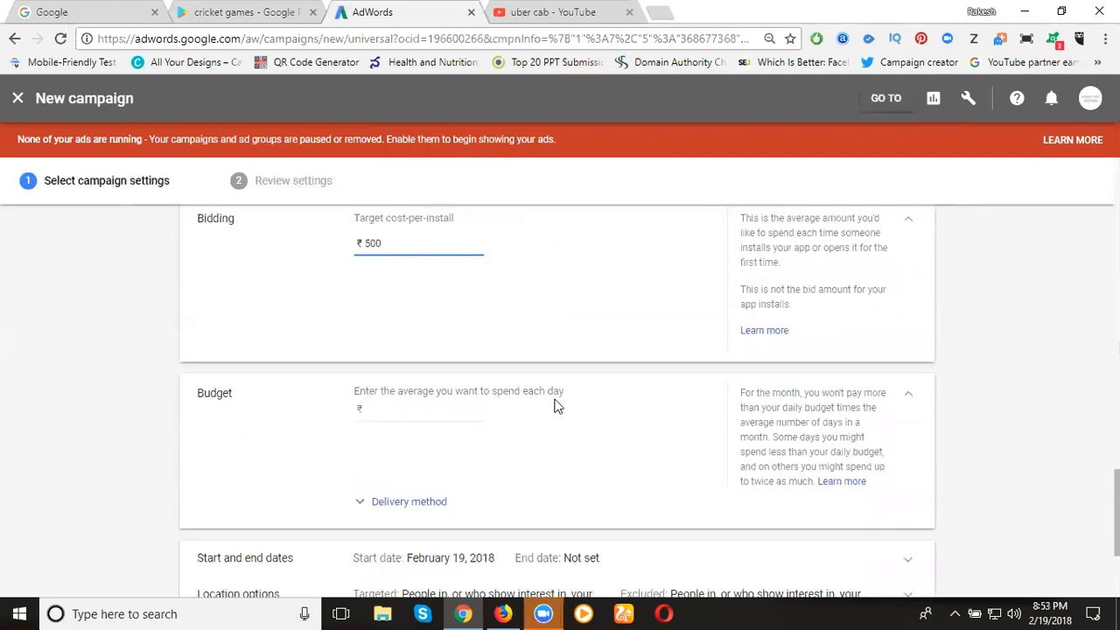
left_click(419, 409)
type("500")
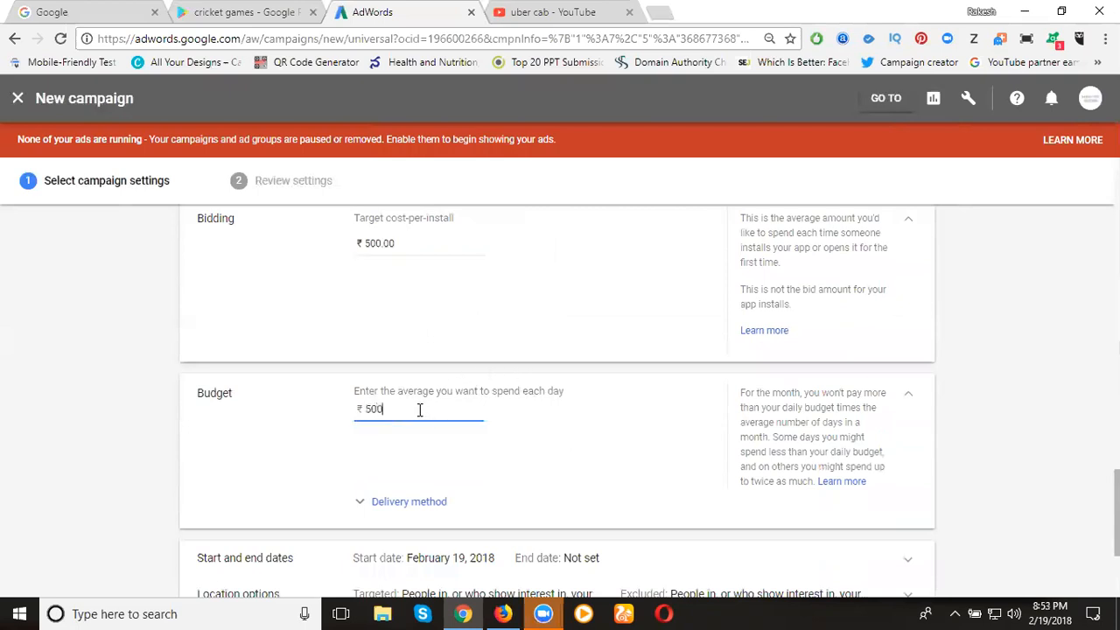
- Change the target cost-per-install to ₹5, and replace it with ₹1
double_click(378, 243)
type("5")
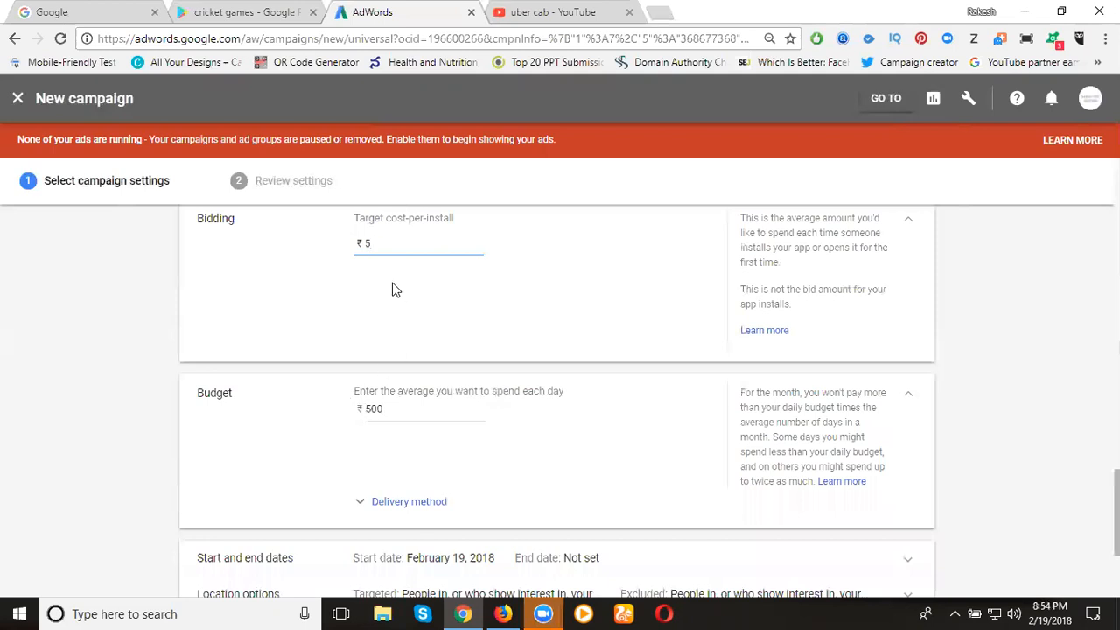
type(".00")
double_click(378, 241)
type("1")
left_click(346, 303)
- Review the daily budget and the start and end dates, and expand the location options
scroll(243, 306, "down", 3)
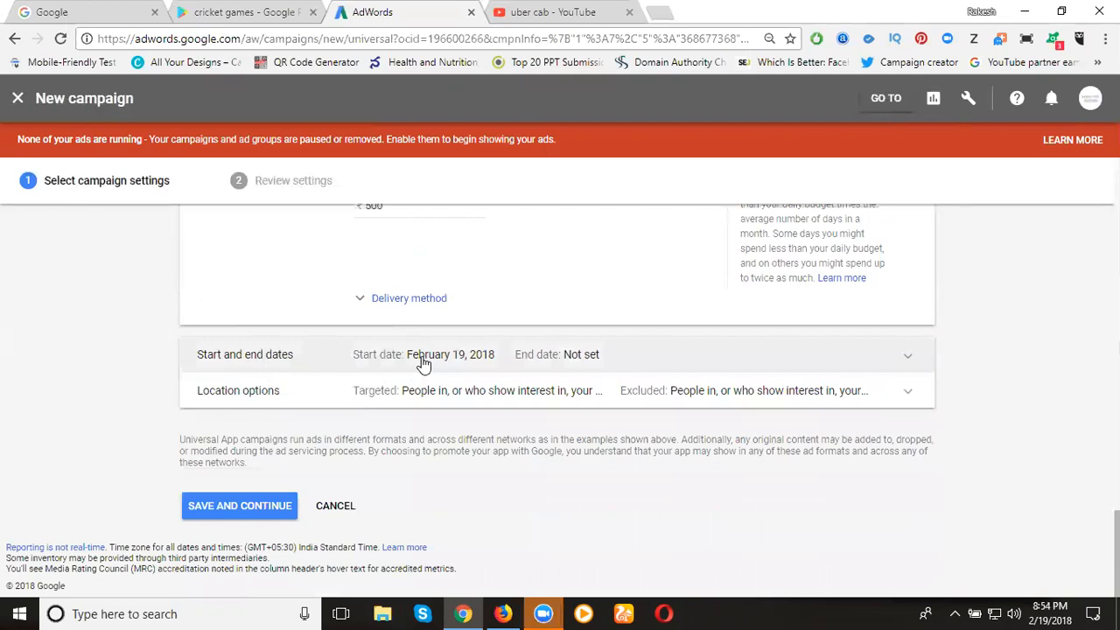
scroll(407, 335, "up", 1)
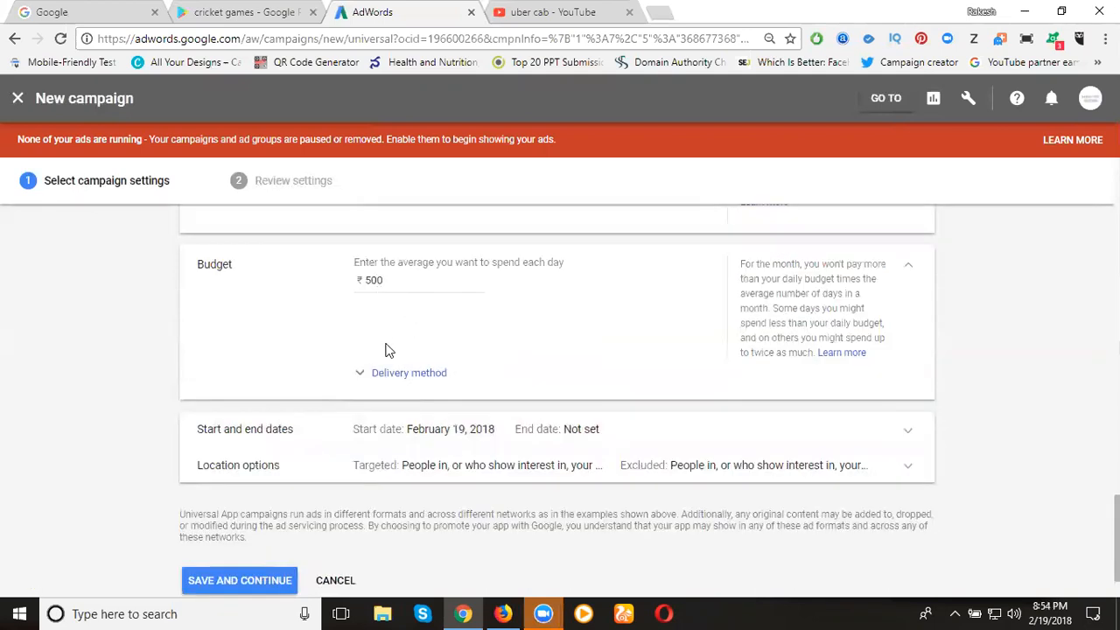
scroll(388, 350, "down", 1)
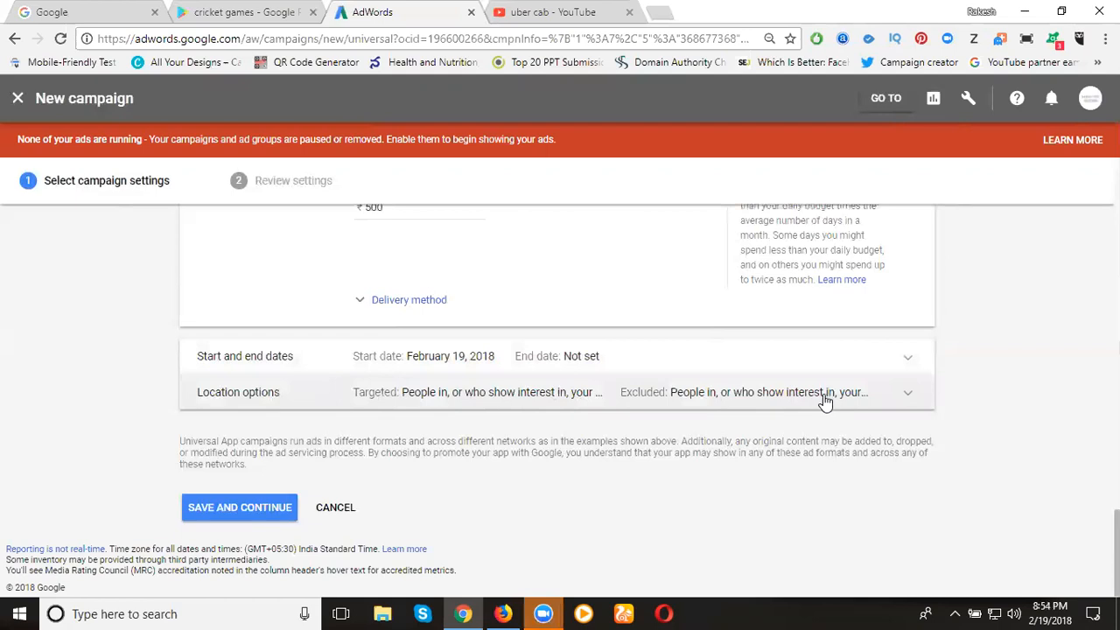
left_click(910, 393)
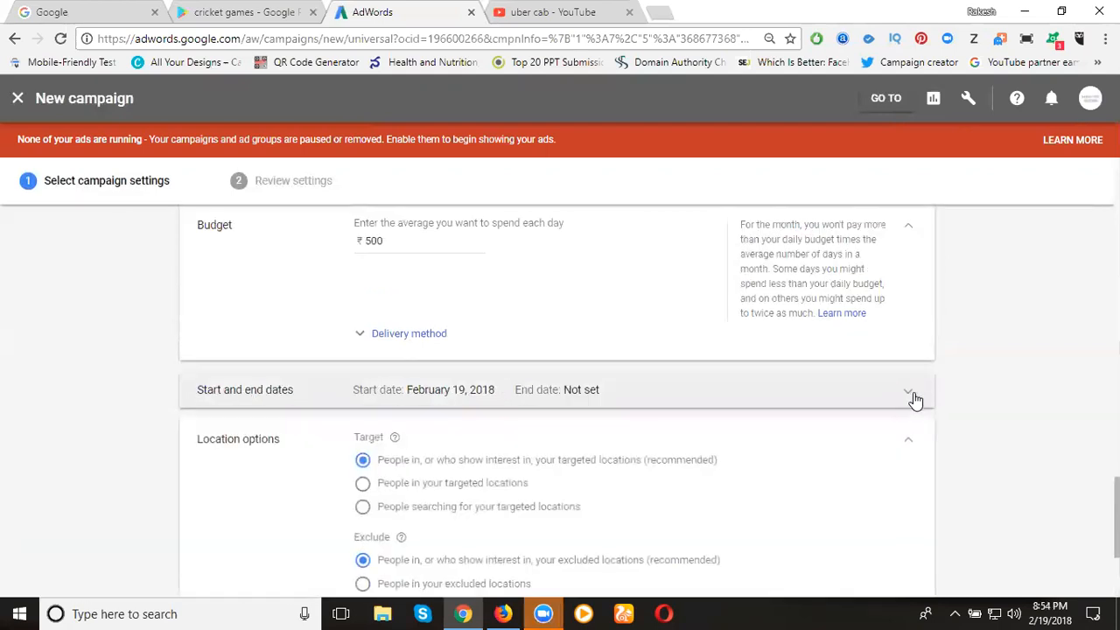
- Preview how the Uber app ad appears on Google Search
scroll(962, 356, "down", 1)
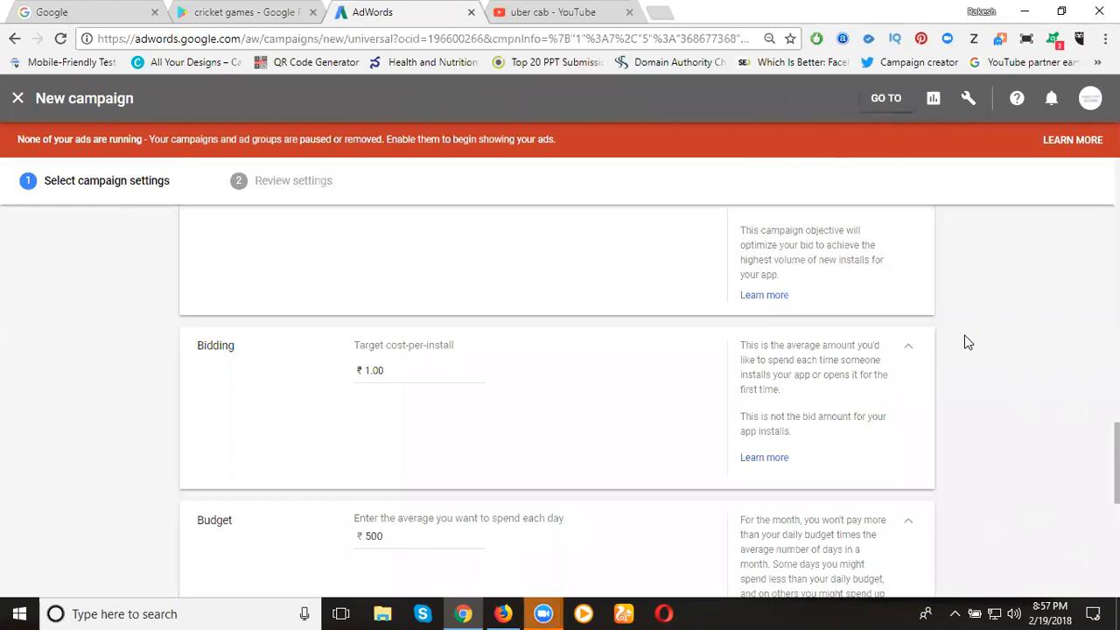
scroll(967, 342, "up", 10)
scroll(967, 342, "down", 2)
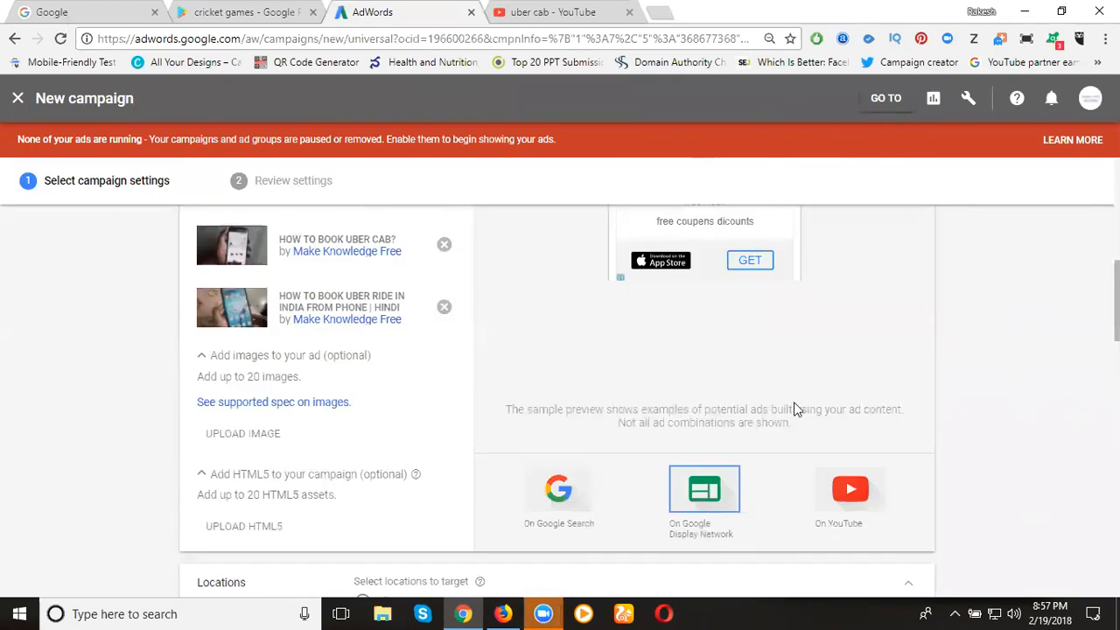
left_click(554, 418)
scroll(810, 390, "up", 2)
scroll(810, 390, "up", 1)
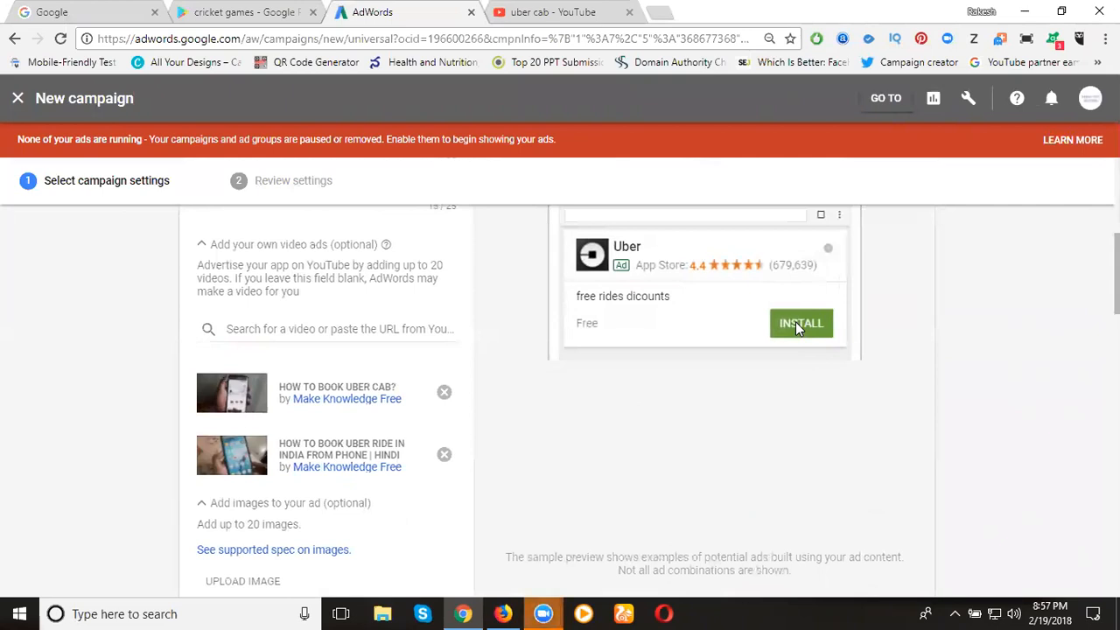
- Preview the ad on the Google Display Network and browse through its sample formats
scroll(796, 326, "down", 3)
left_click(709, 410)
scroll(793, 359, "up", 3)
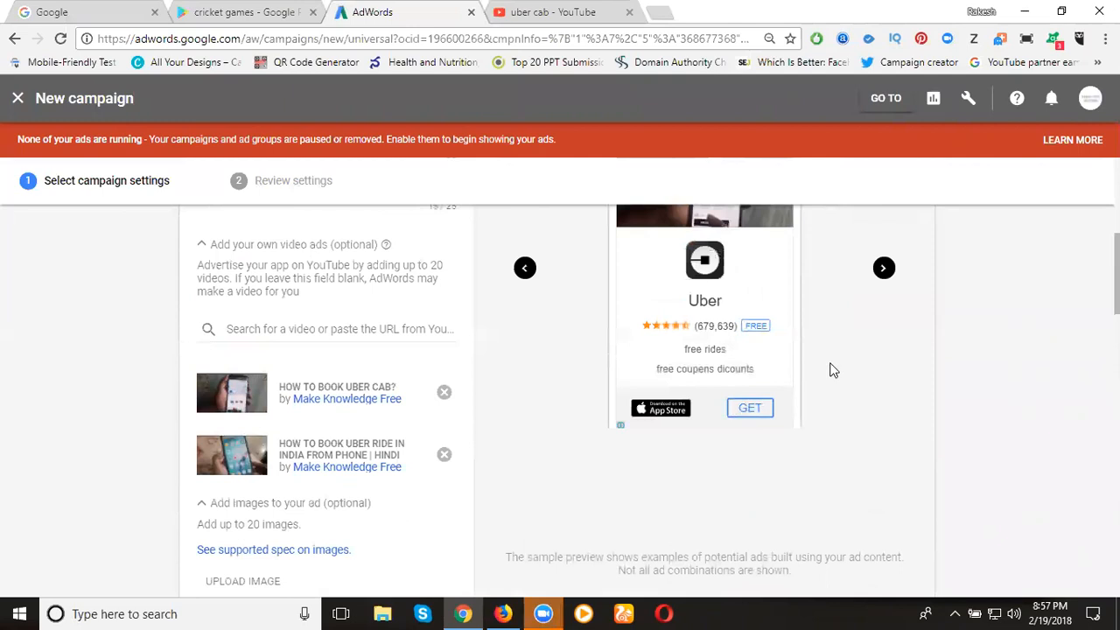
left_click(882, 272)
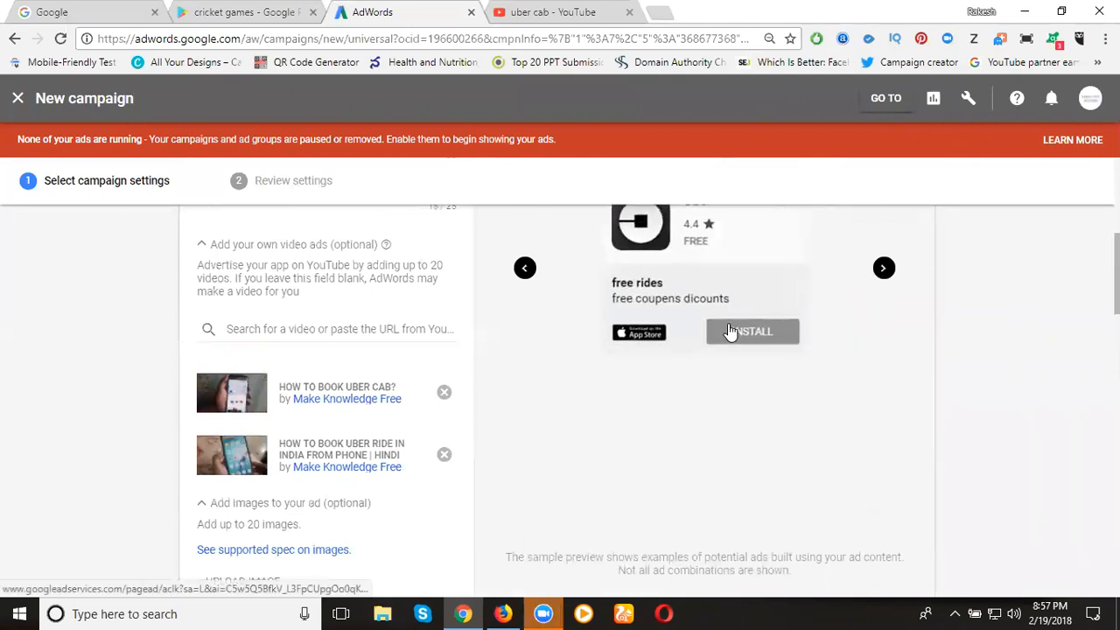
left_click(883, 269)
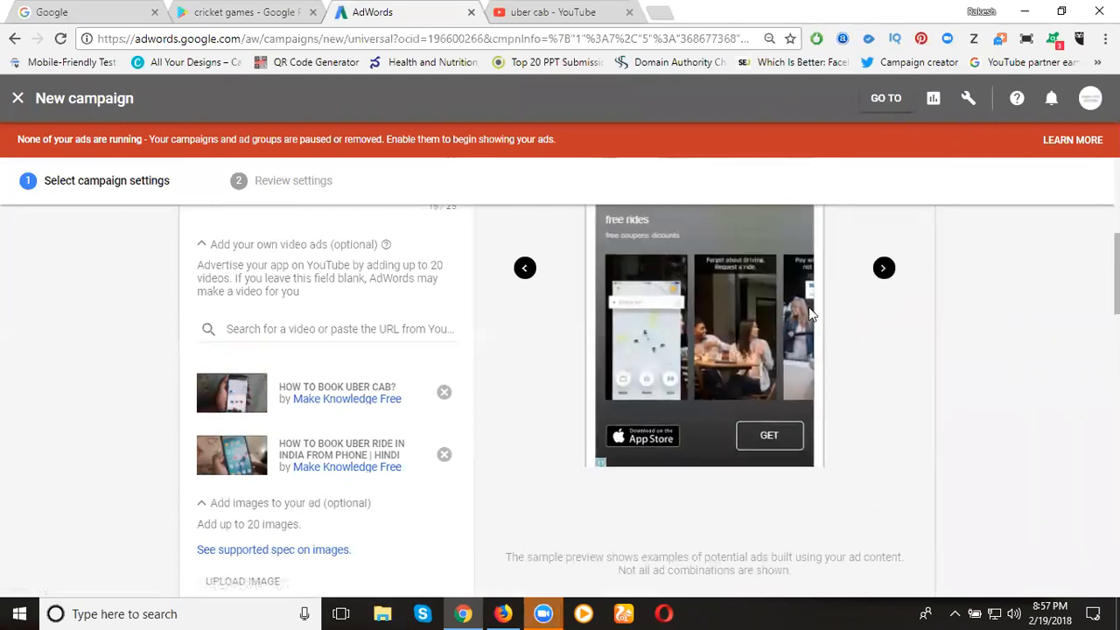
left_click(883, 271)
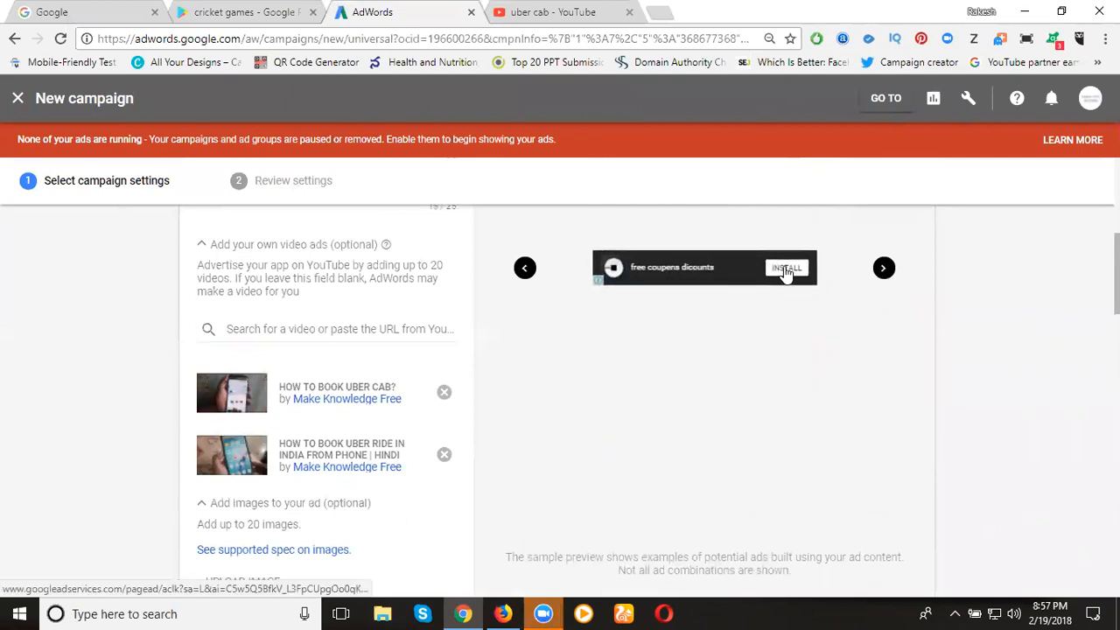
left_click(884, 269)
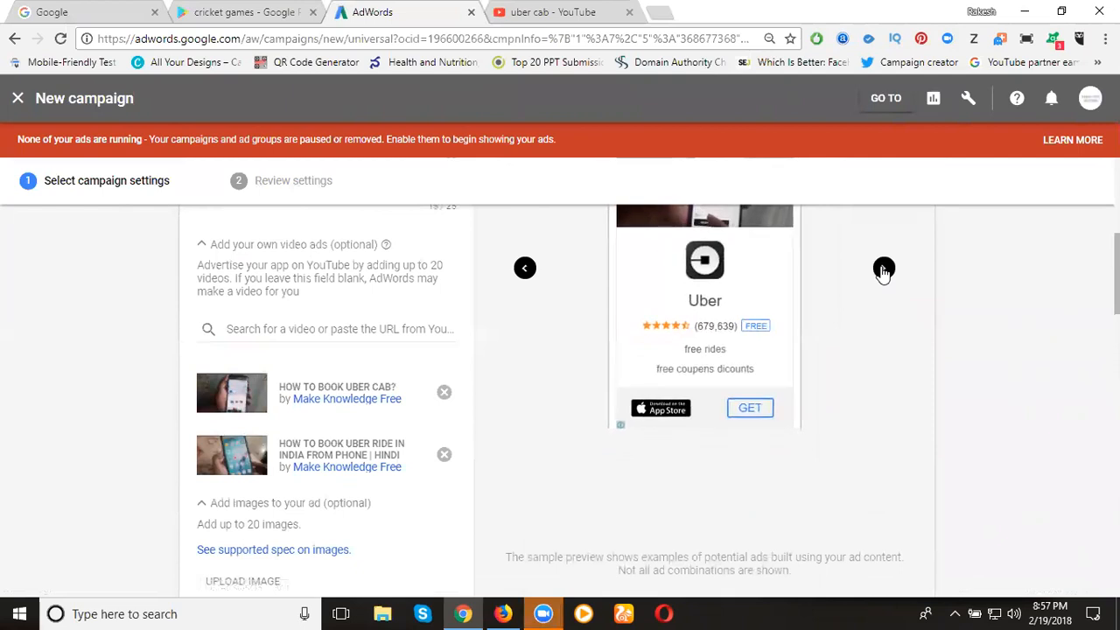
left_click(884, 269)
scroll(881, 278, "up", 1)
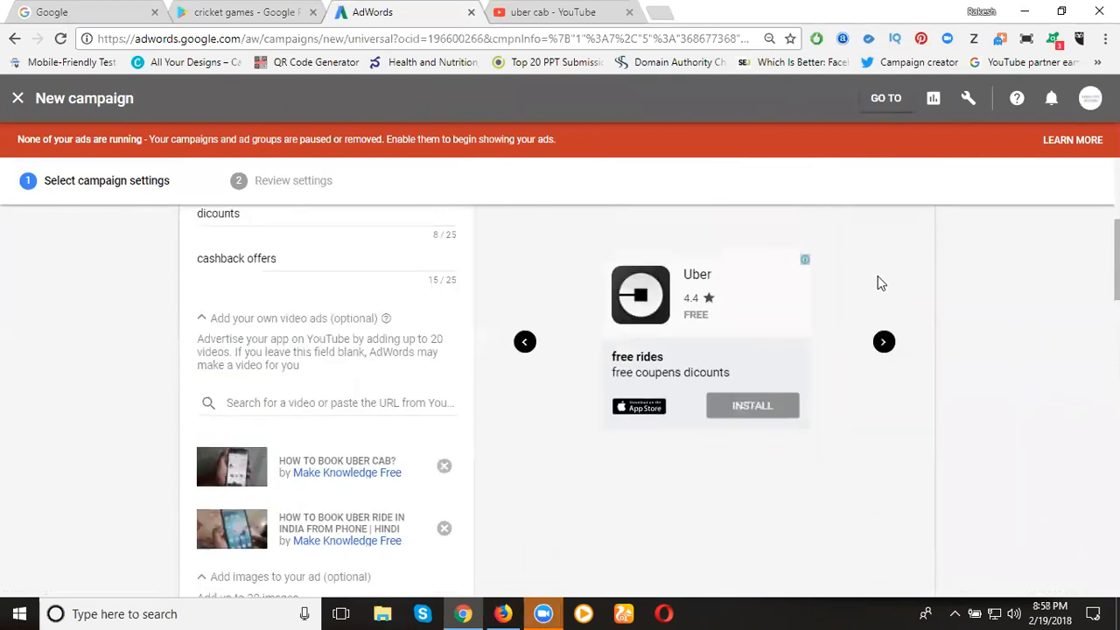
left_click(884, 342)
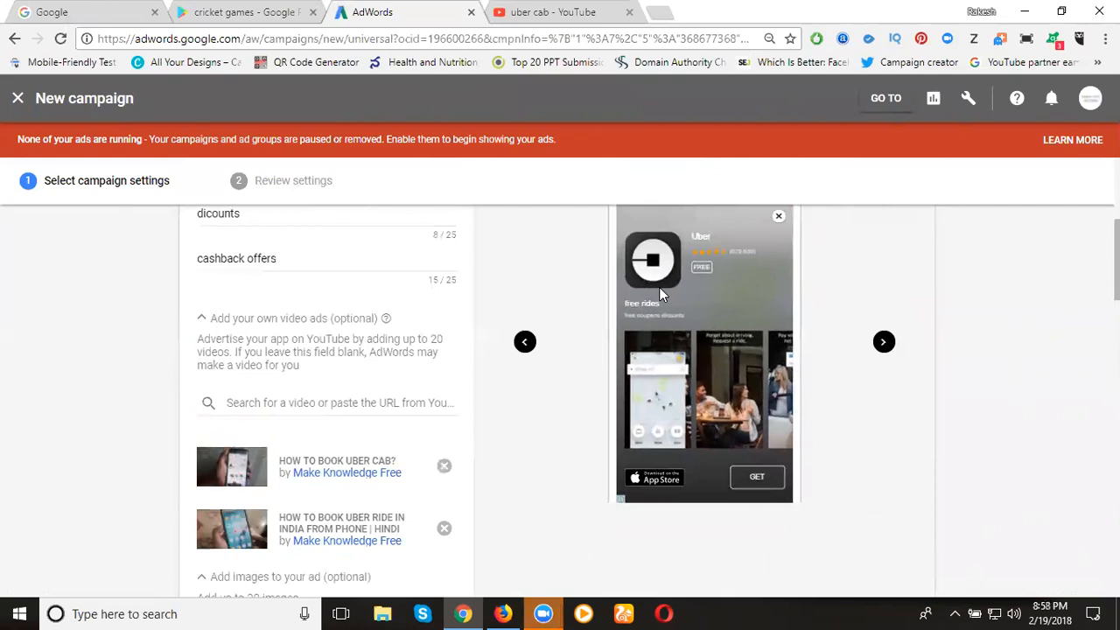
- Check the ad's YouTube preview, and return to the Google Search preview to examine the sample ad
scroll(661, 295, "down", 1)
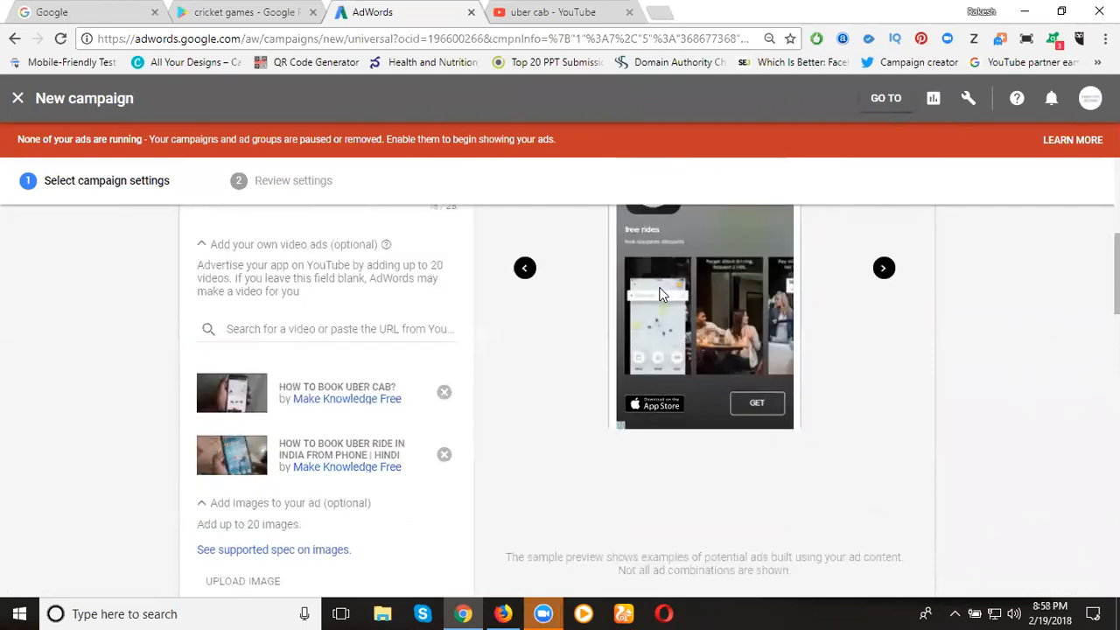
scroll(660, 295, "down", 1)
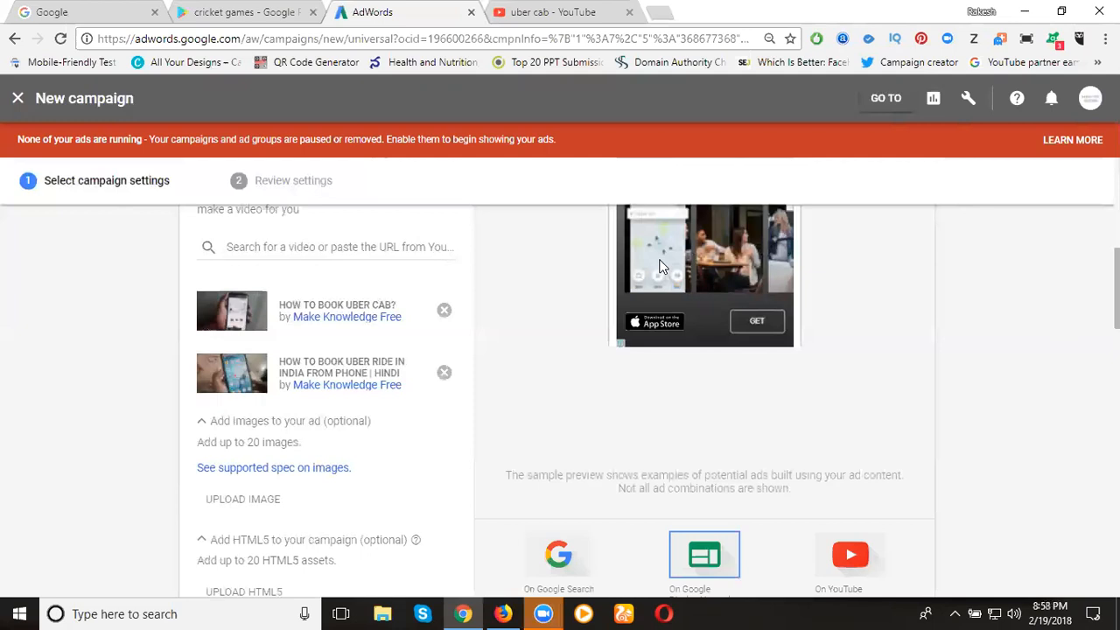
scroll(659, 260, "down", 3)
left_click(837, 304)
left_click(573, 316)
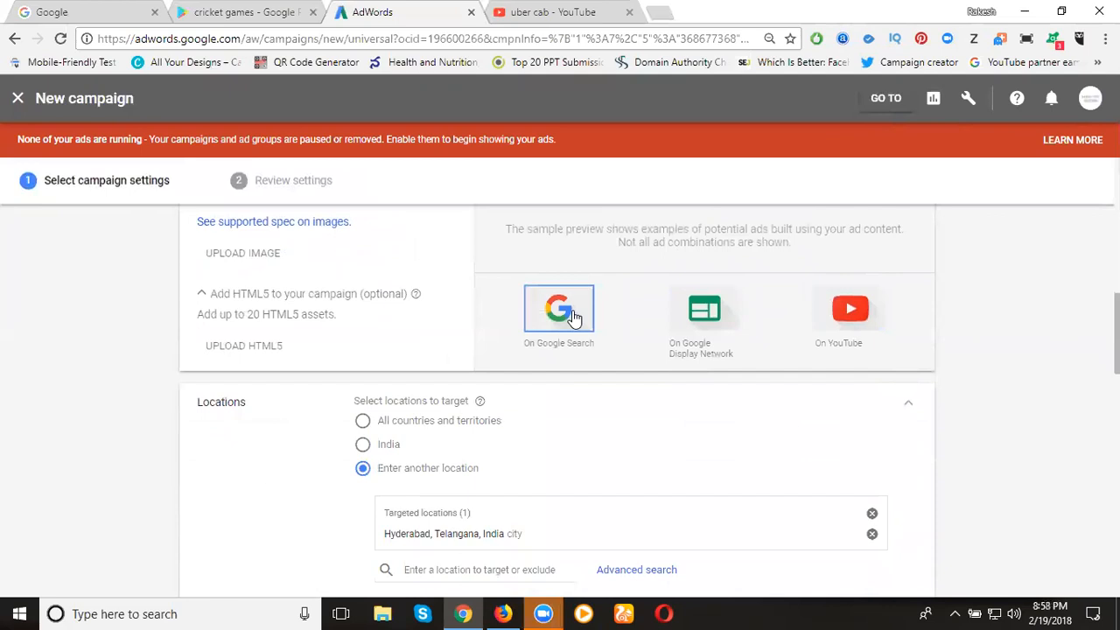
scroll(577, 312, "up", 3)
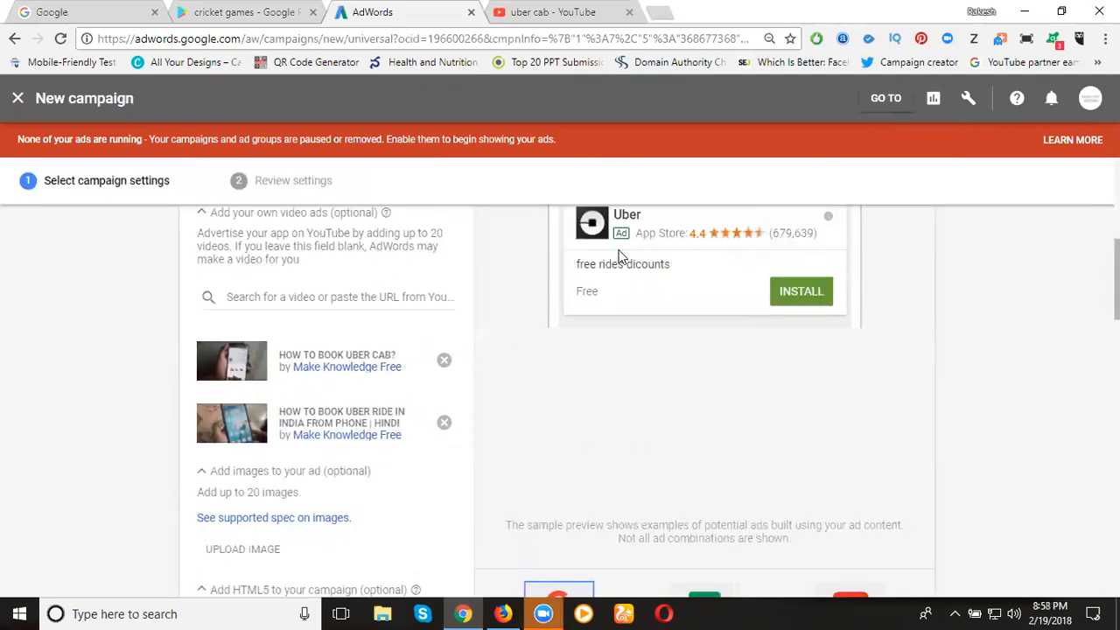
- Save the campaign settings and continue to the campaign review
scroll(626, 263, "down", 15)
scroll(431, 289, "down", 6)
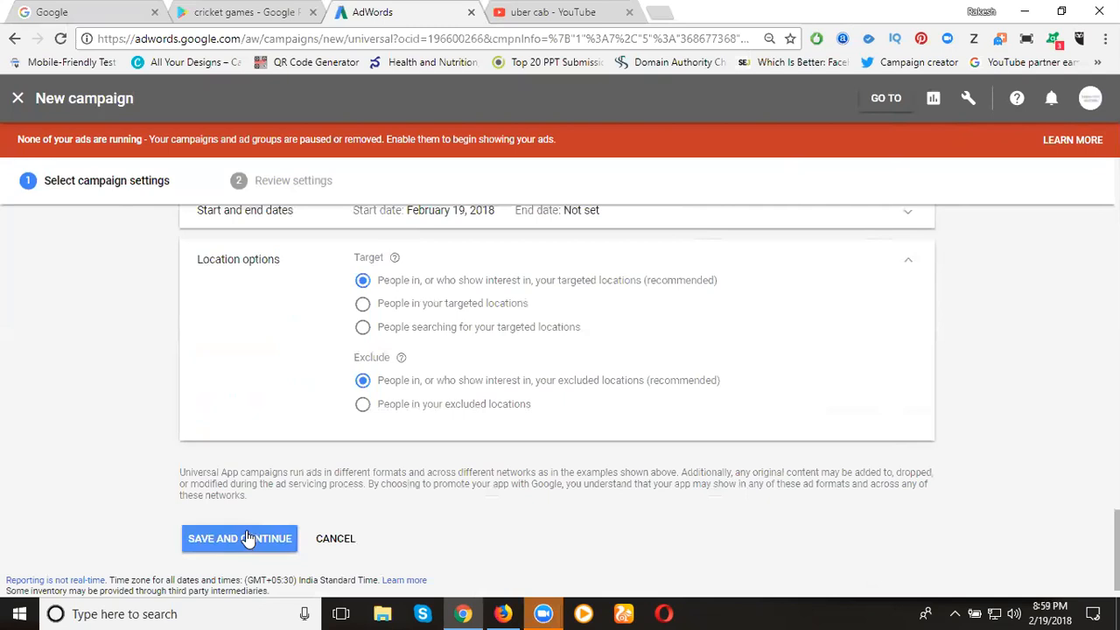
left_click(245, 541)
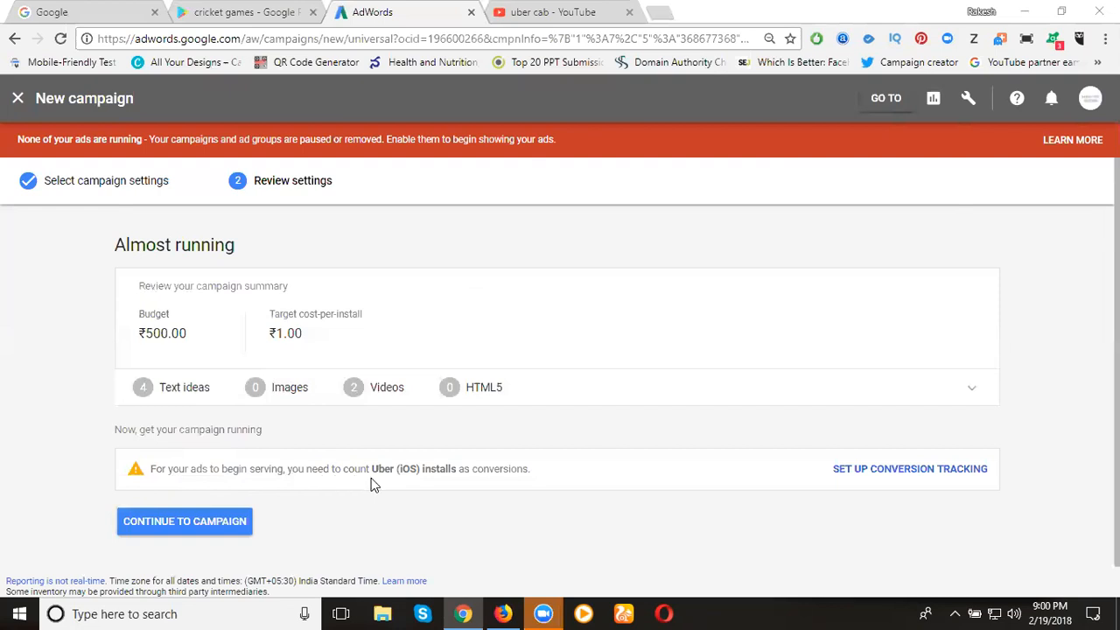
- Start setting up conversion tracking with a new app conversion action that tracks Google Play installs
left_click(870, 472)
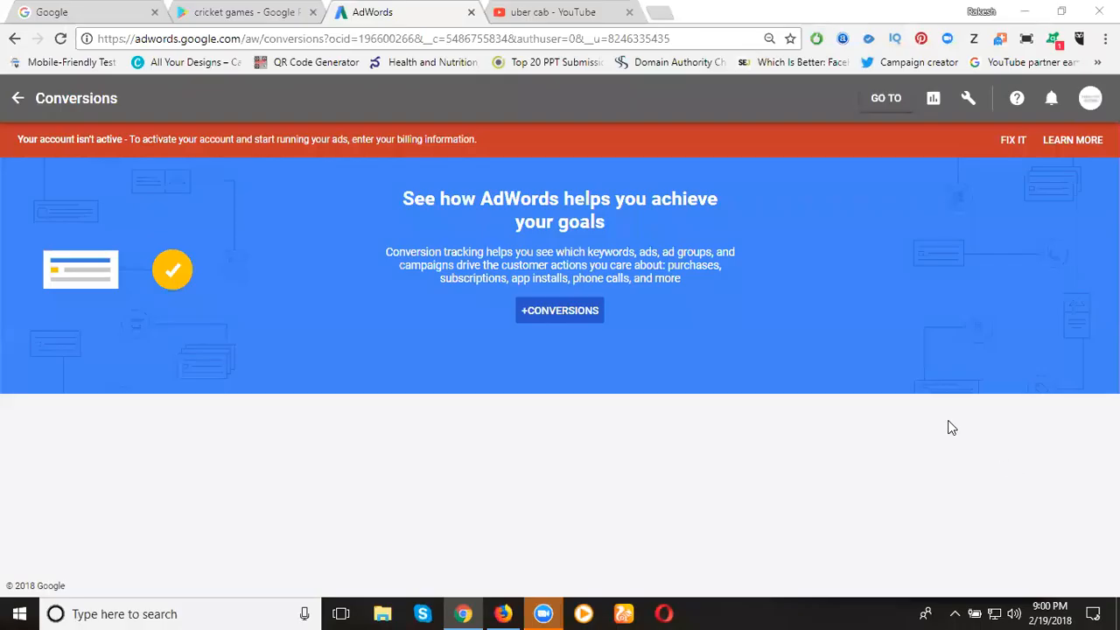
left_click(563, 313)
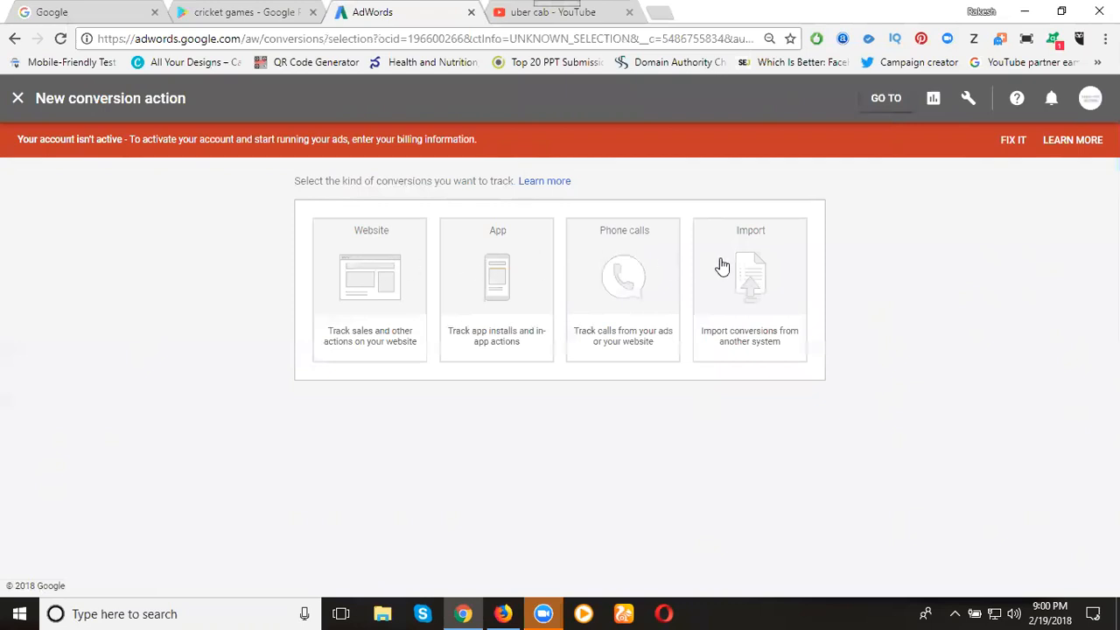
left_click(480, 284)
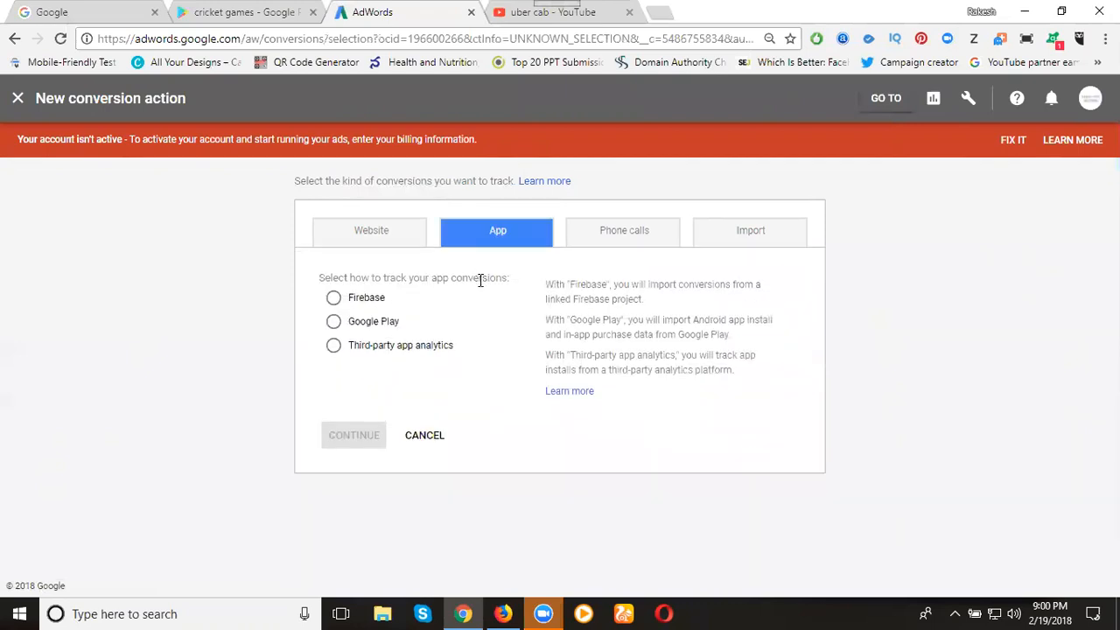
left_click(362, 323)
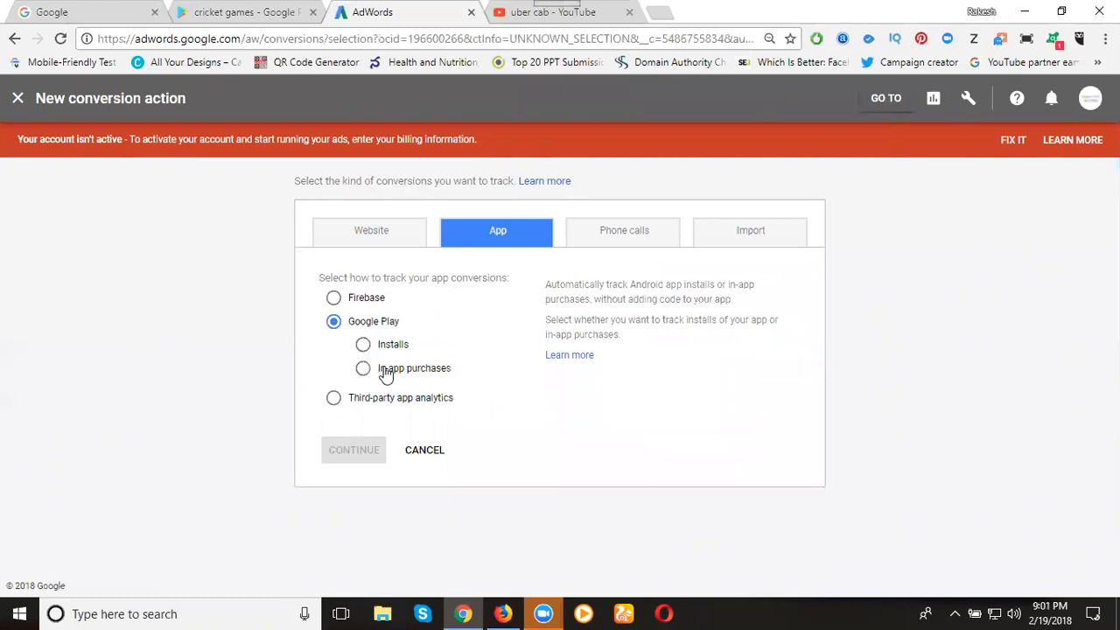
left_click(392, 343)
left_click(353, 451)
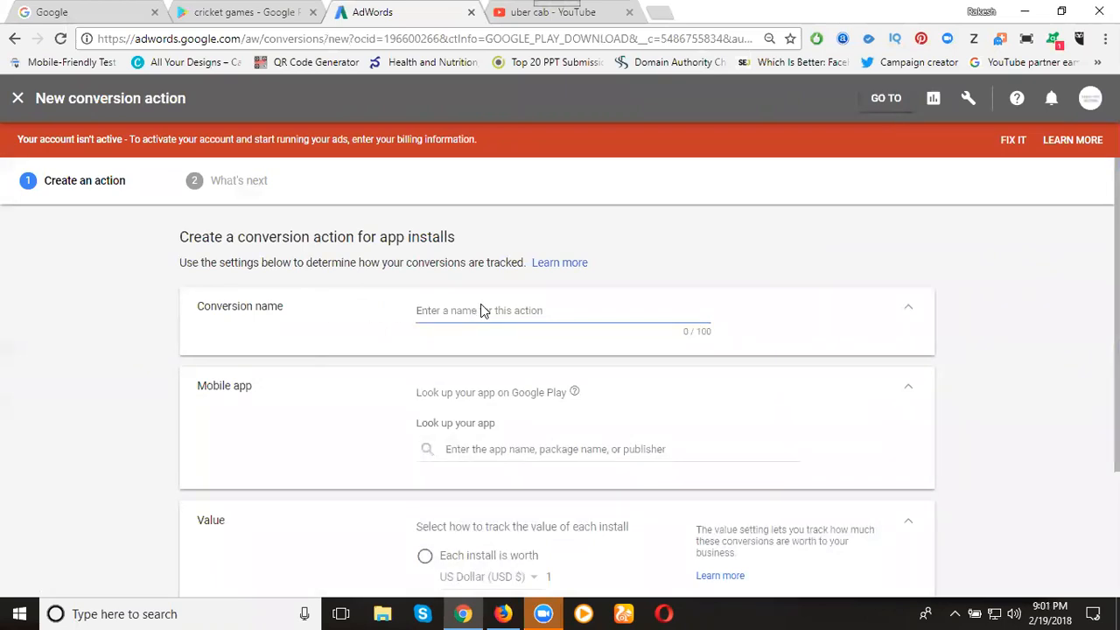
- Name the conversion action "uber app" and select the Uber app (com.ubercab) as its mobile app
type("uber app")
scroll(411, 346, "down", 2)
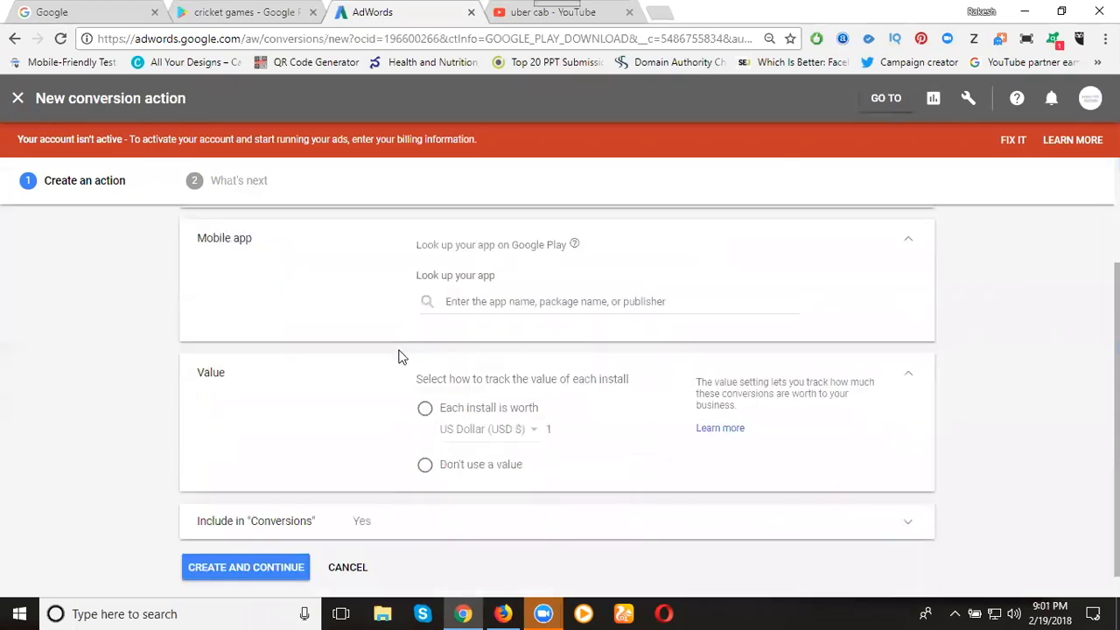
left_click(473, 301)
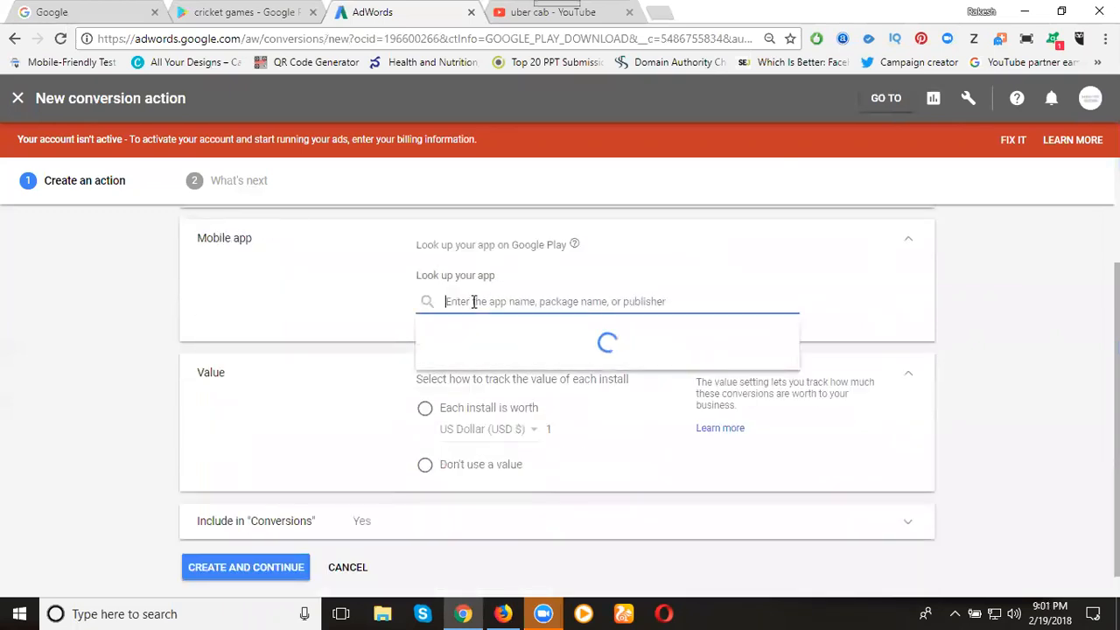
type("uber")
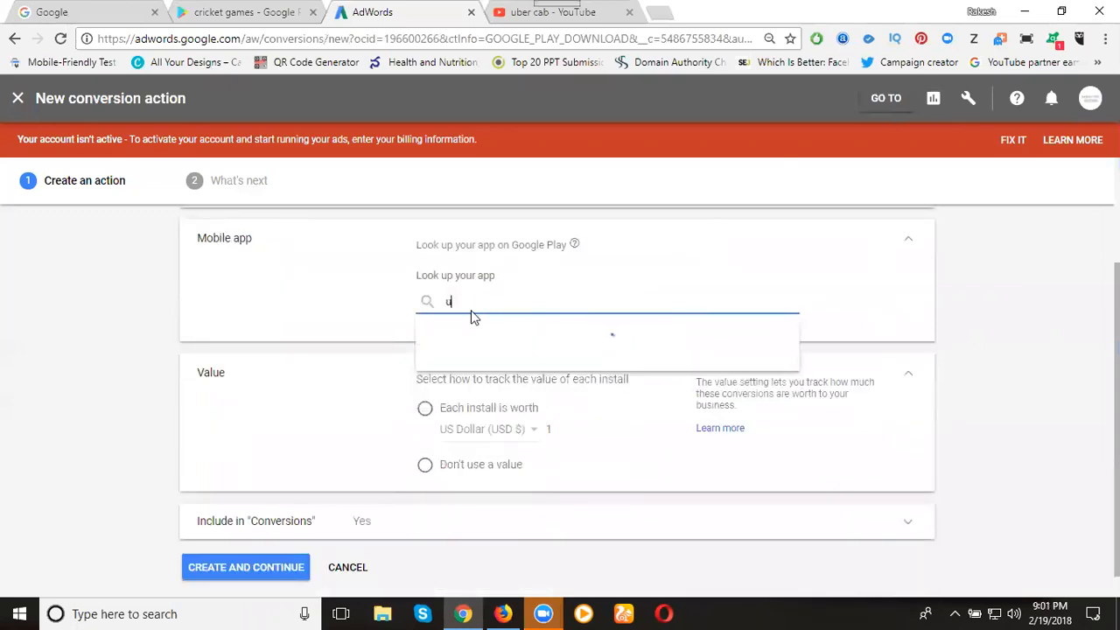
type("pp")
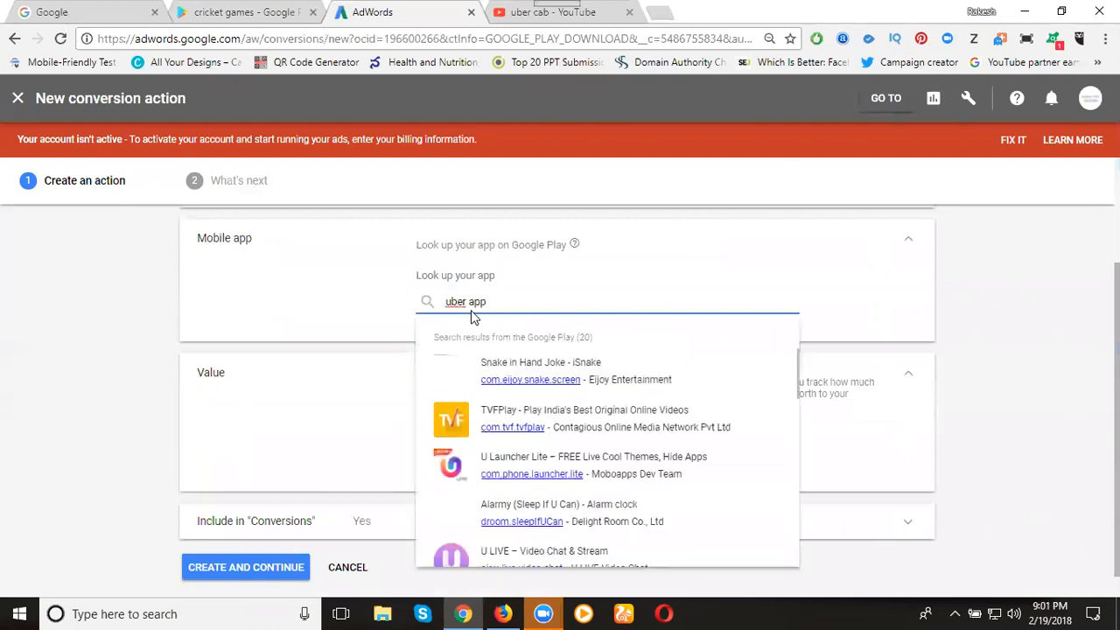
key("BackSpace")
key("BackSpace")
key("BackSpace")
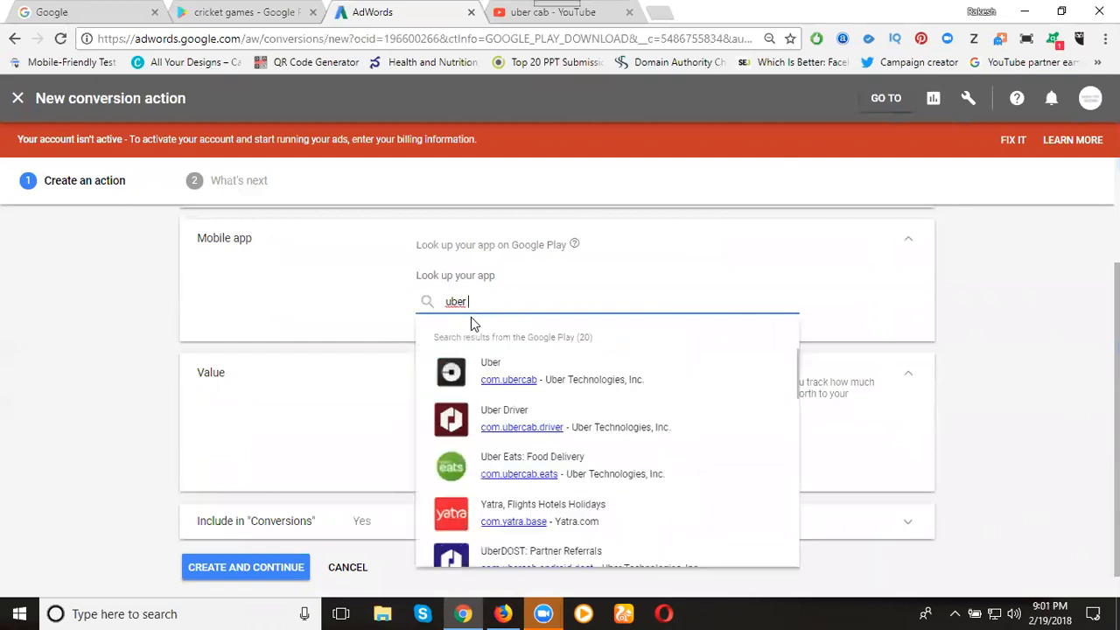
left_click(465, 376)
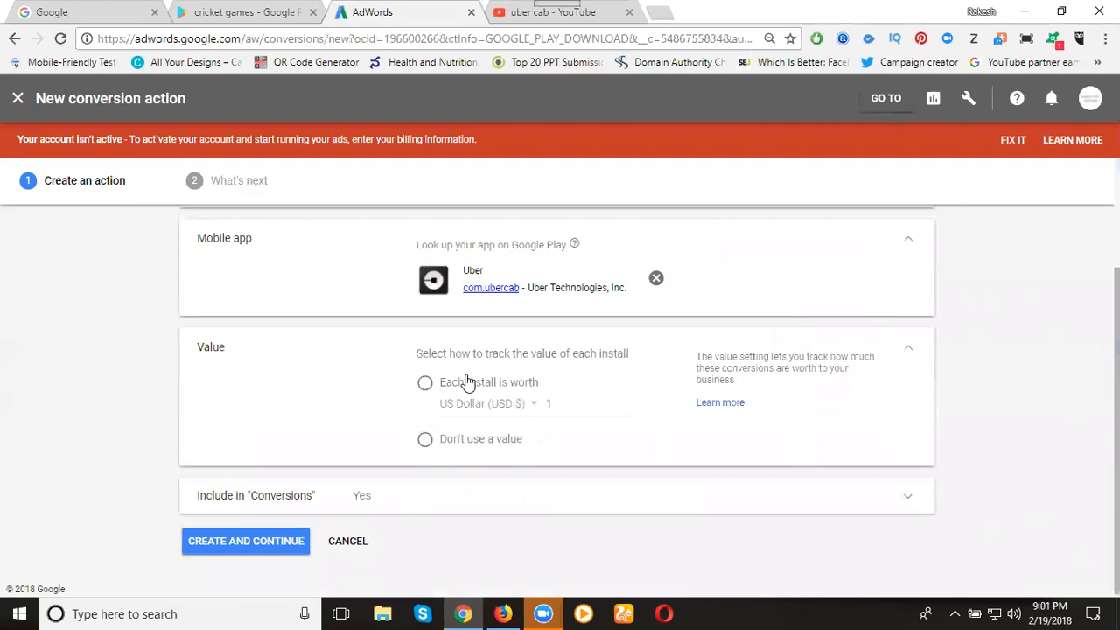
- Set the value of each install to 1 in Indian Rupee (INR ₹)
left_click(425, 441)
left_click(425, 382)
left_click(468, 407)
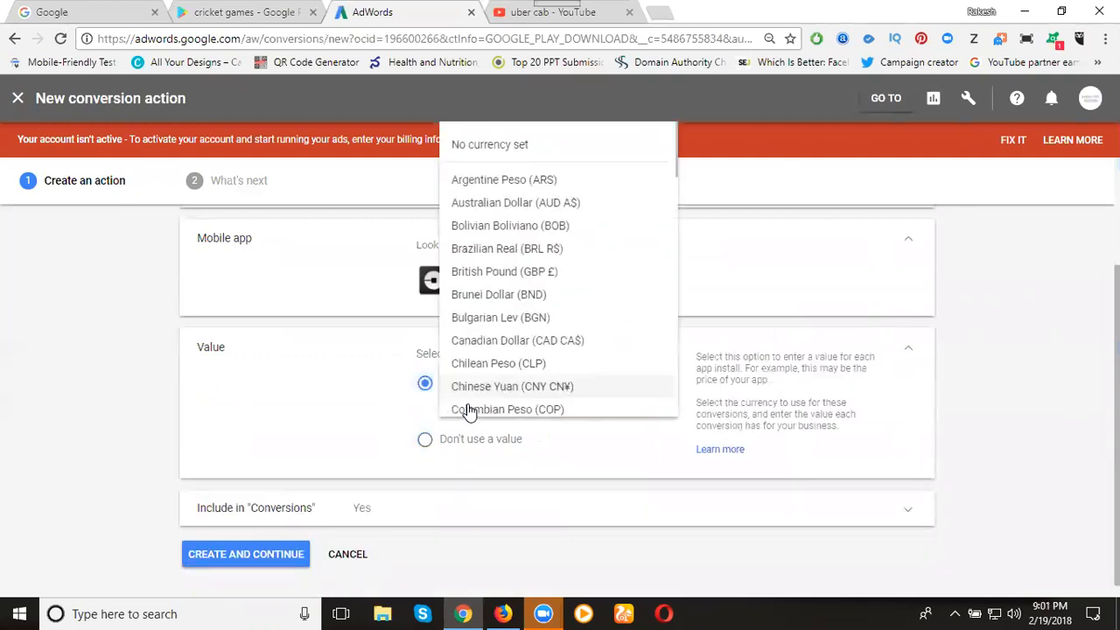
scroll(483, 258, "down", 3)
scroll(483, 258, "down", 1)
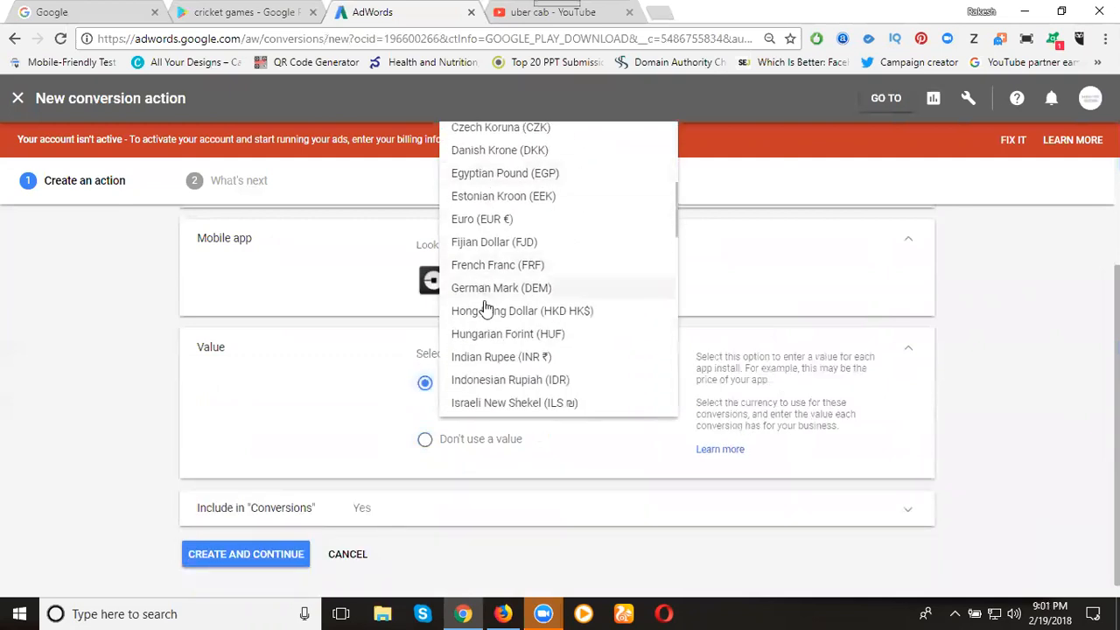
left_click(495, 358)
left_click(579, 401)
key("BackSpace")
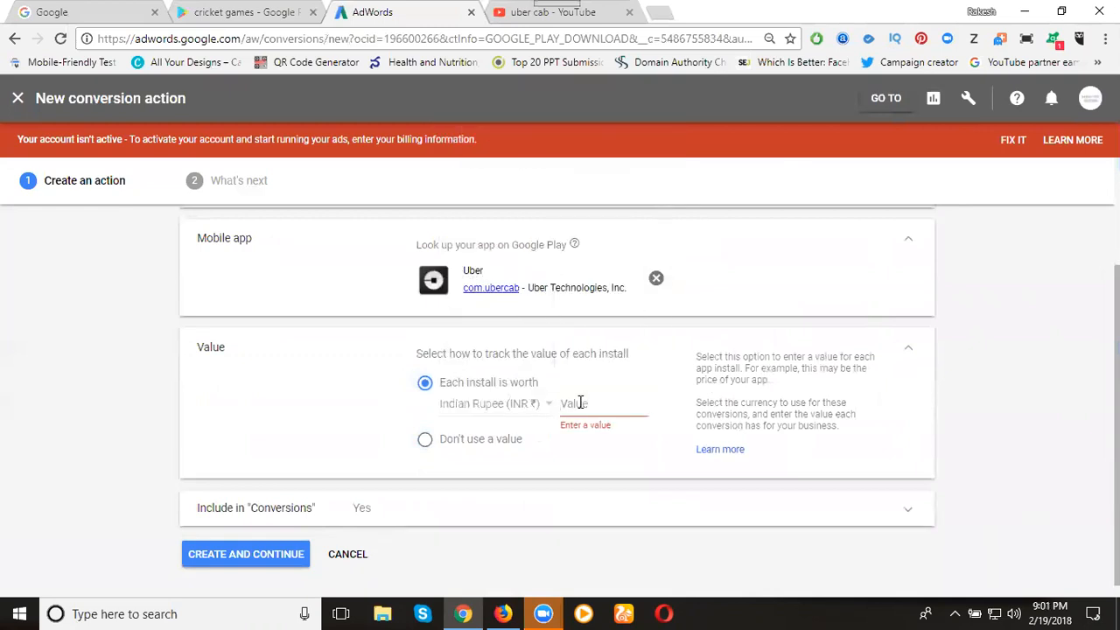
type("1")
scroll(319, 367, "down", 1)
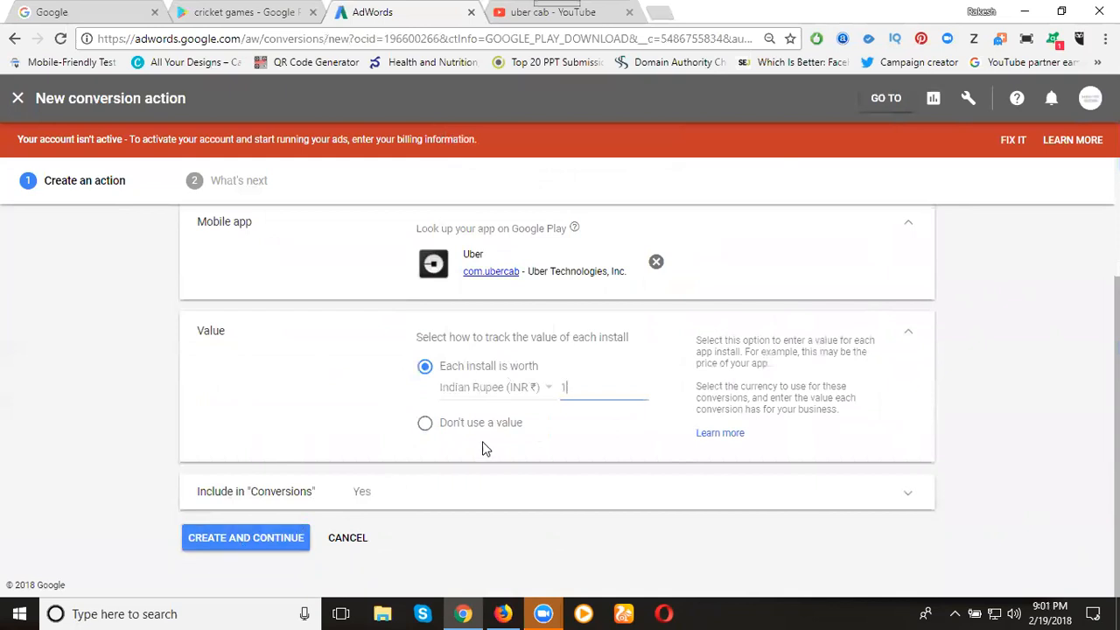
- Review the conversion action settings, try the Don't use a value option, and switch back to Each install is worth
scroll(493, 445, "up", 2)
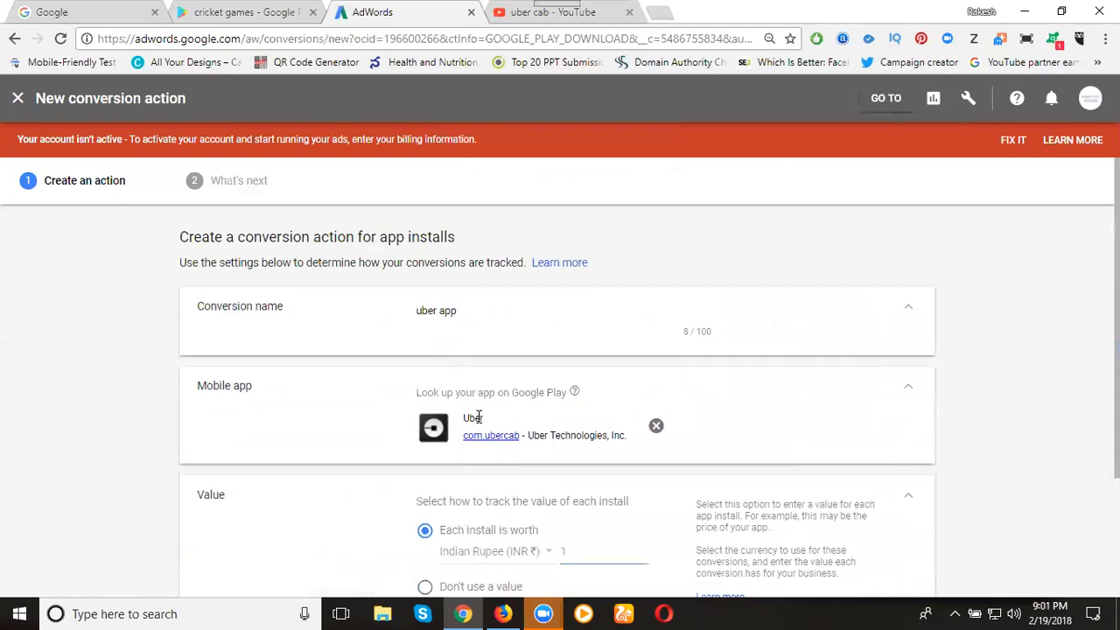
scroll(392, 450, "down", 3)
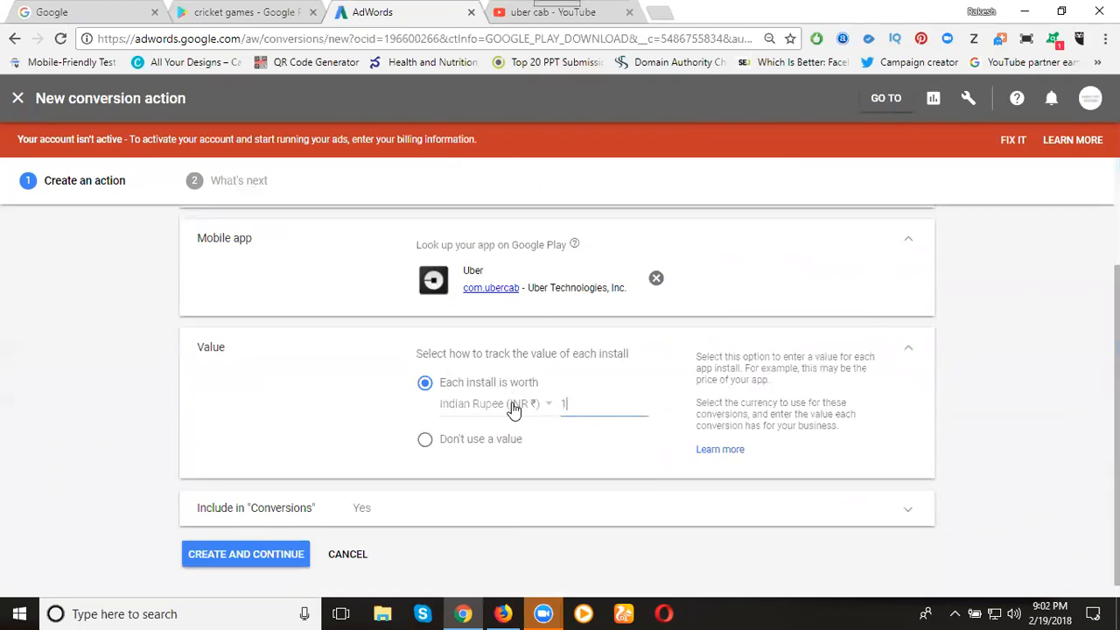
left_click(459, 448)
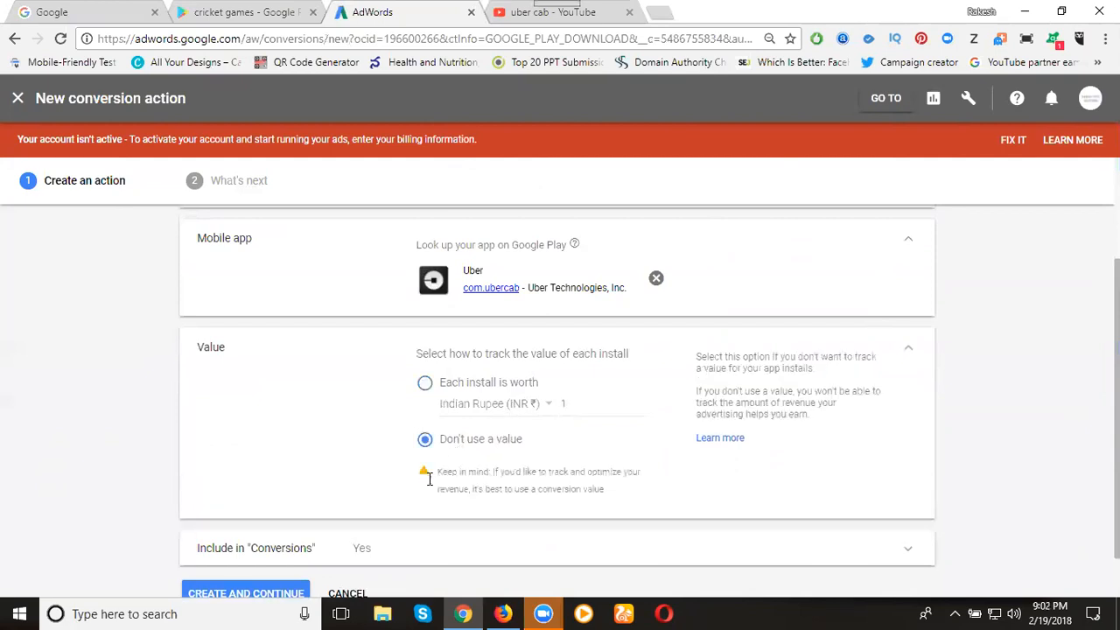
left_click(425, 385)
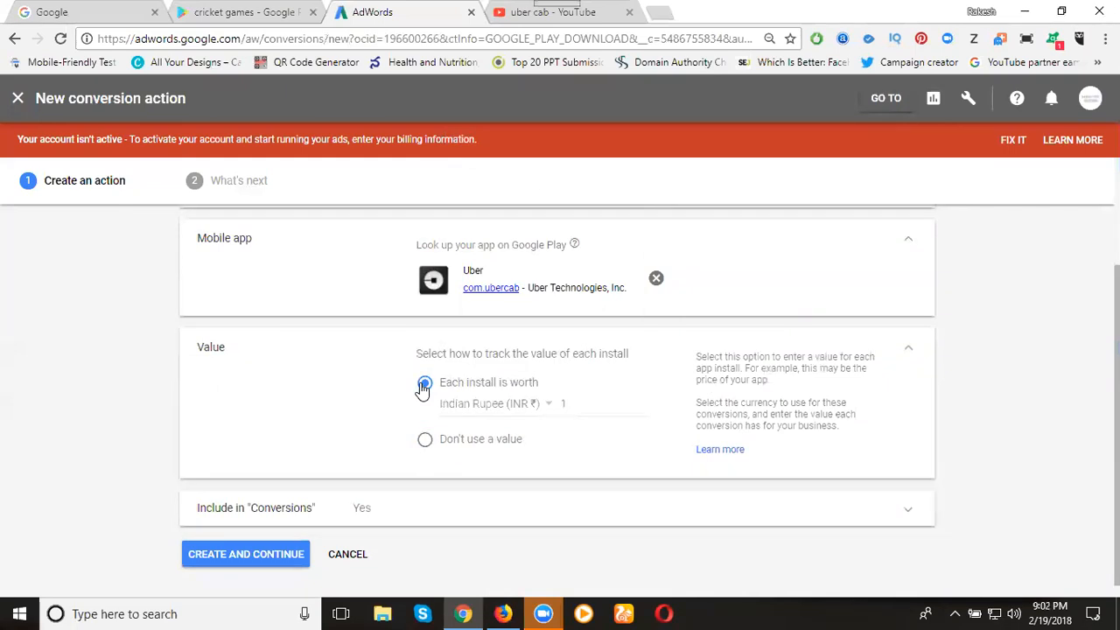
- Expand the Include in "Conversions" setting, leave inclusion enabled, and try to create the uber app conversion action
scroll(420, 392, "down", 1)
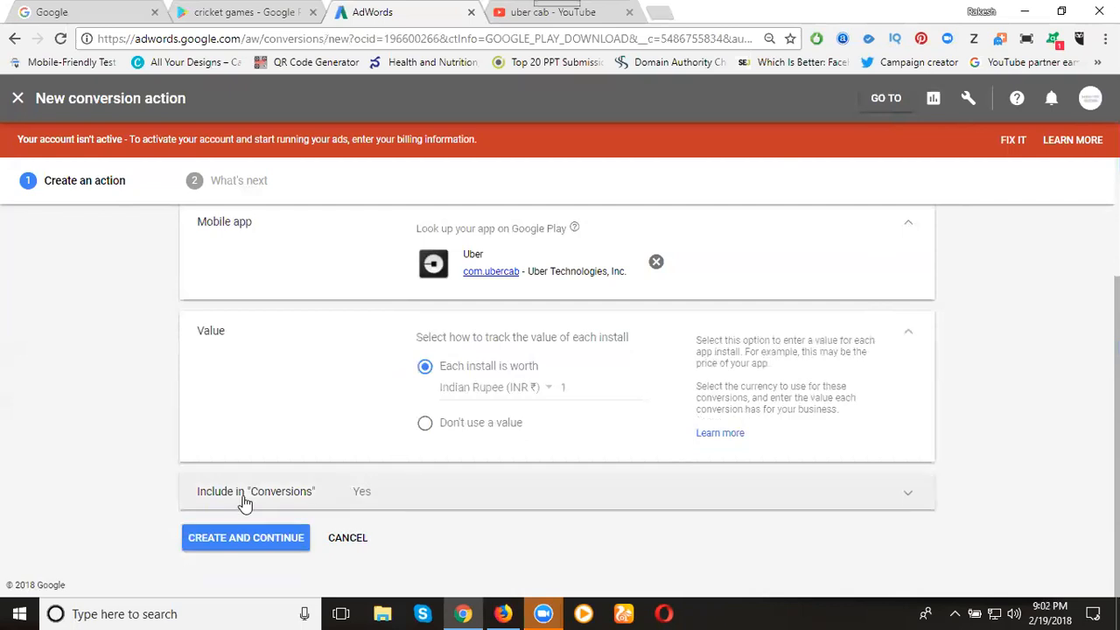
left_click(380, 501)
scroll(396, 493, "down", 1)
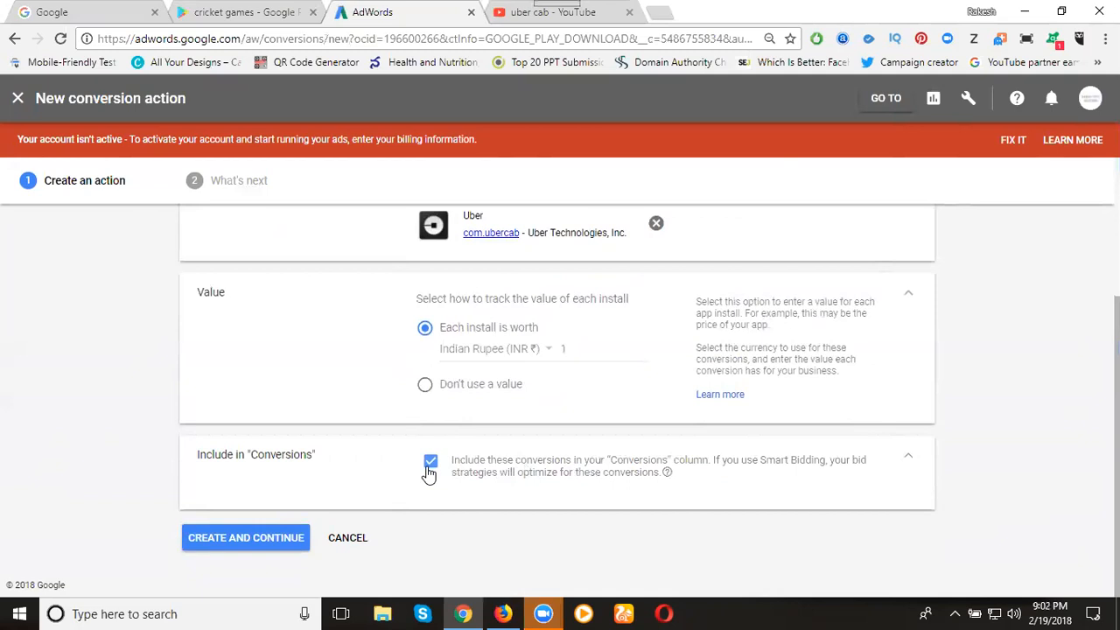
left_click(227, 543)
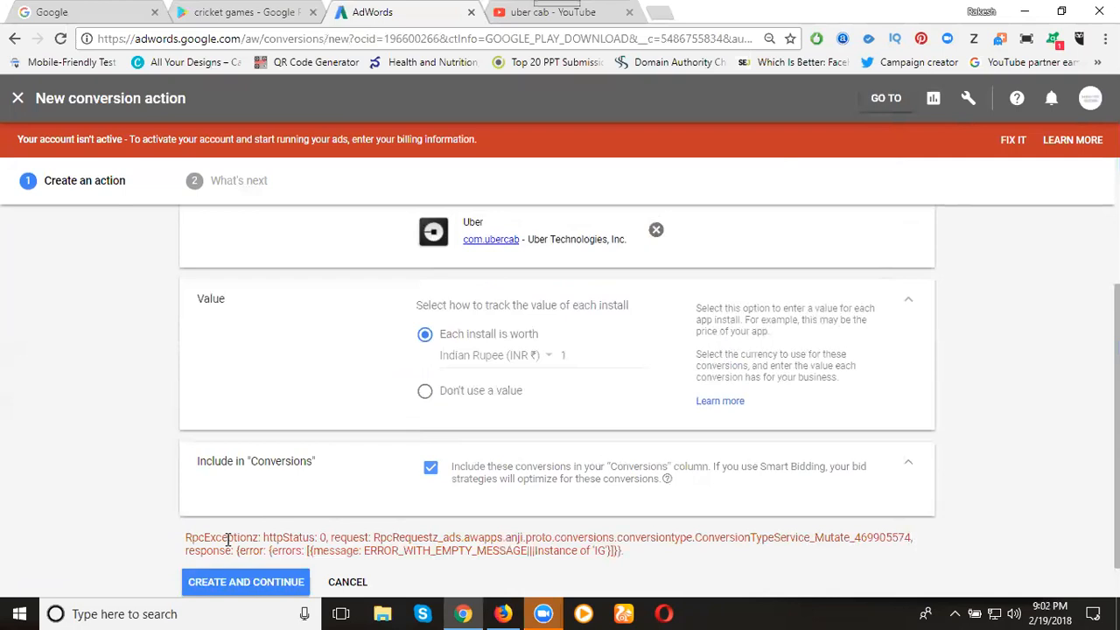
scroll(263, 520, "down", 1)
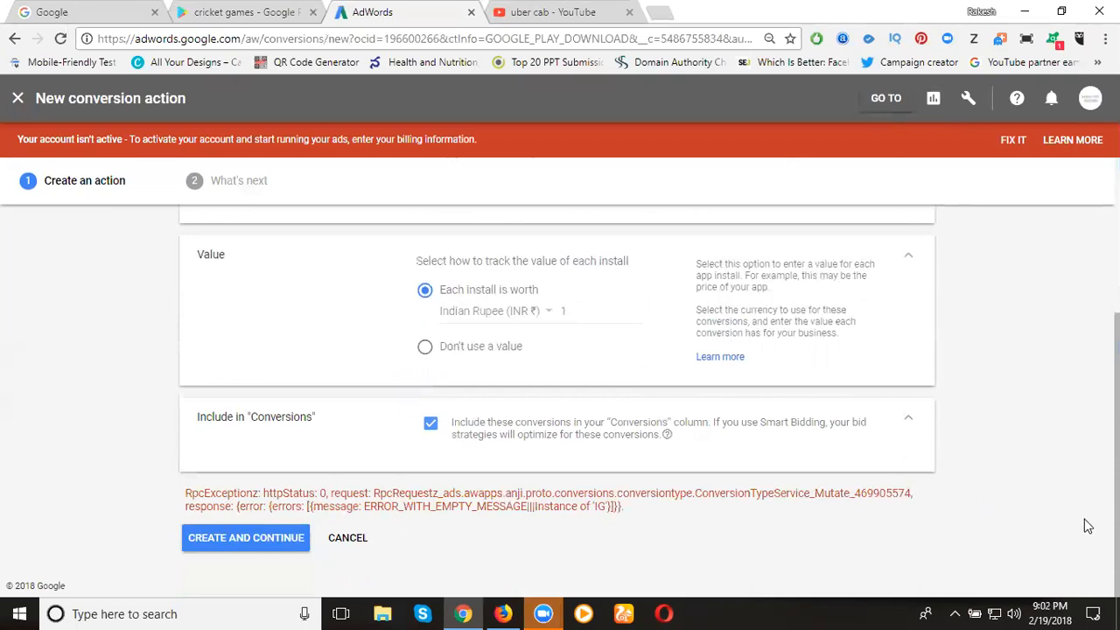
scroll(1000, 479, "up", 3)
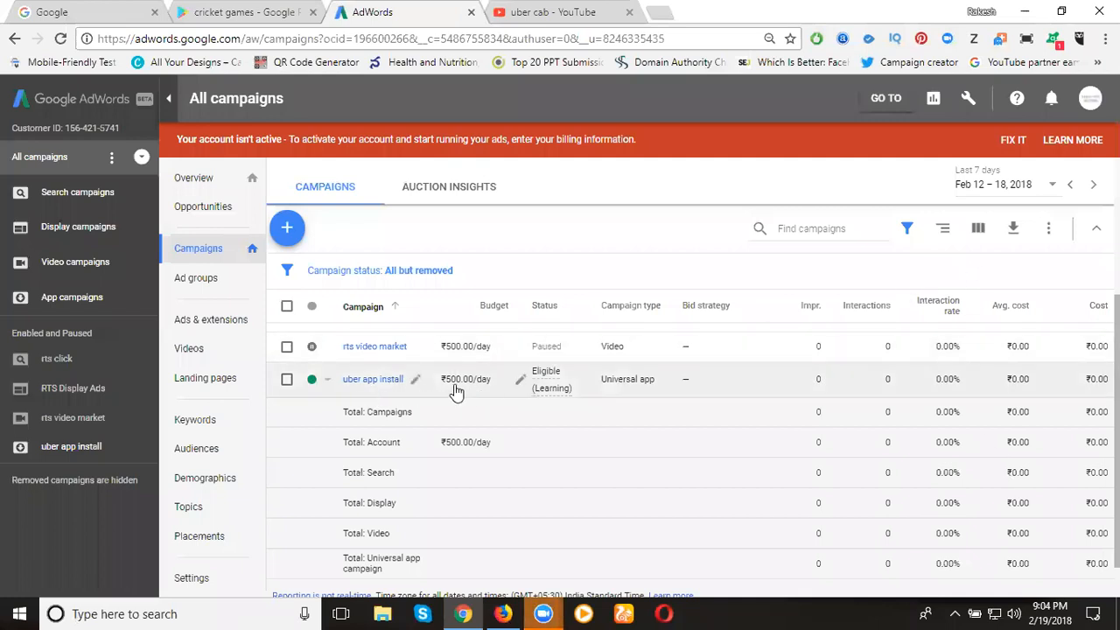
- Pause the "uber app install" campaign in the list of all campaigns
mouse_move(543, 394)
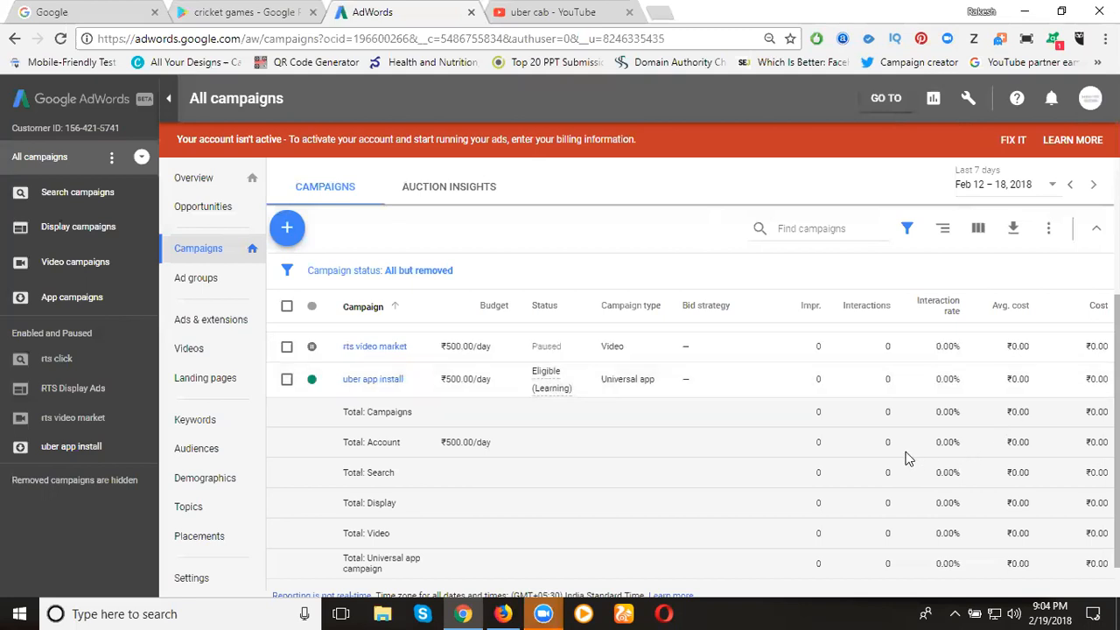
scroll(908, 456, "up", 1)
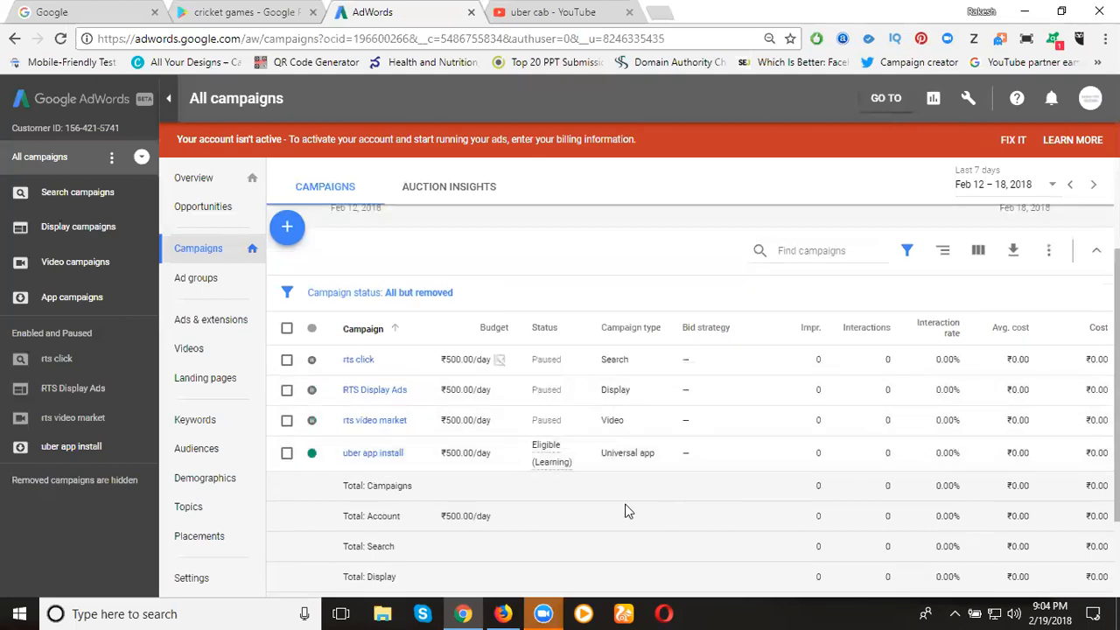
left_click(286, 454)
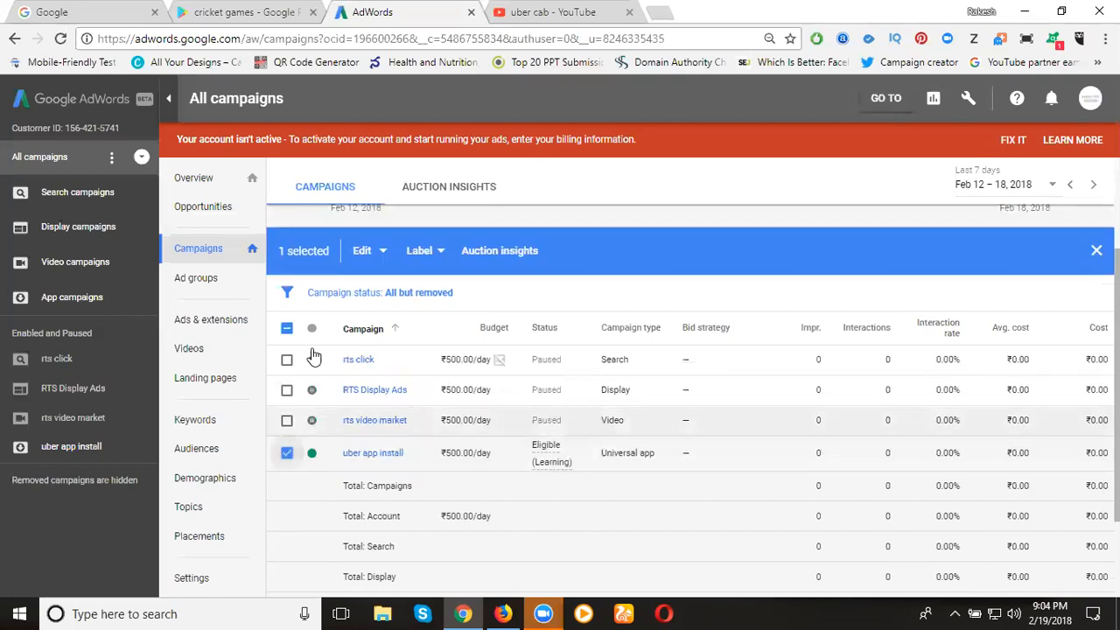
left_click(369, 251)
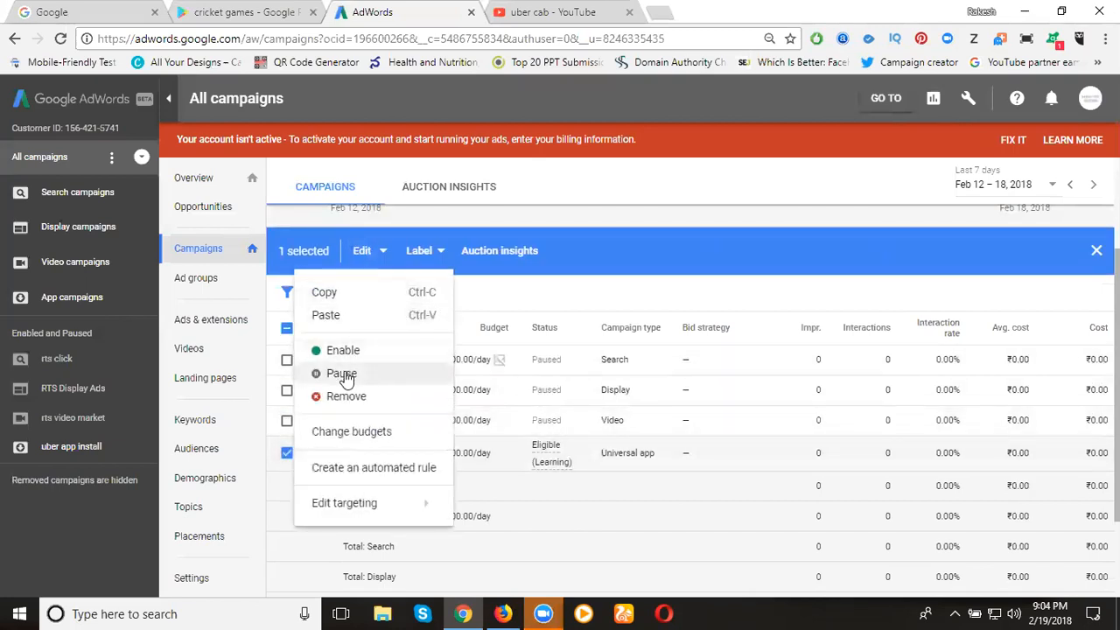
left_click(378, 372)
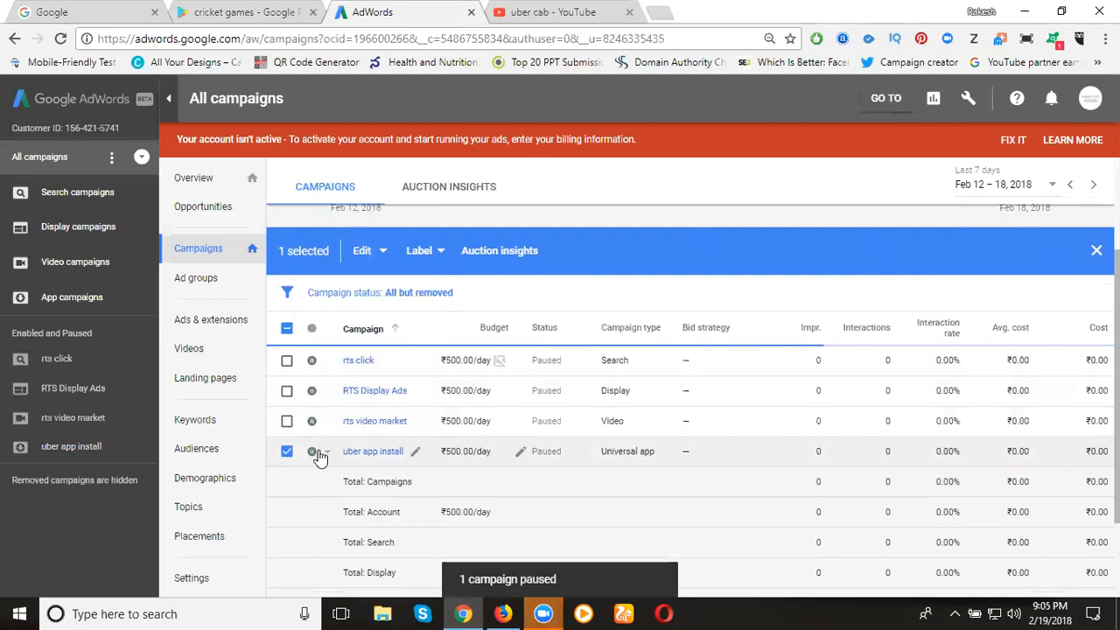
scroll(316, 456, "up", 2)
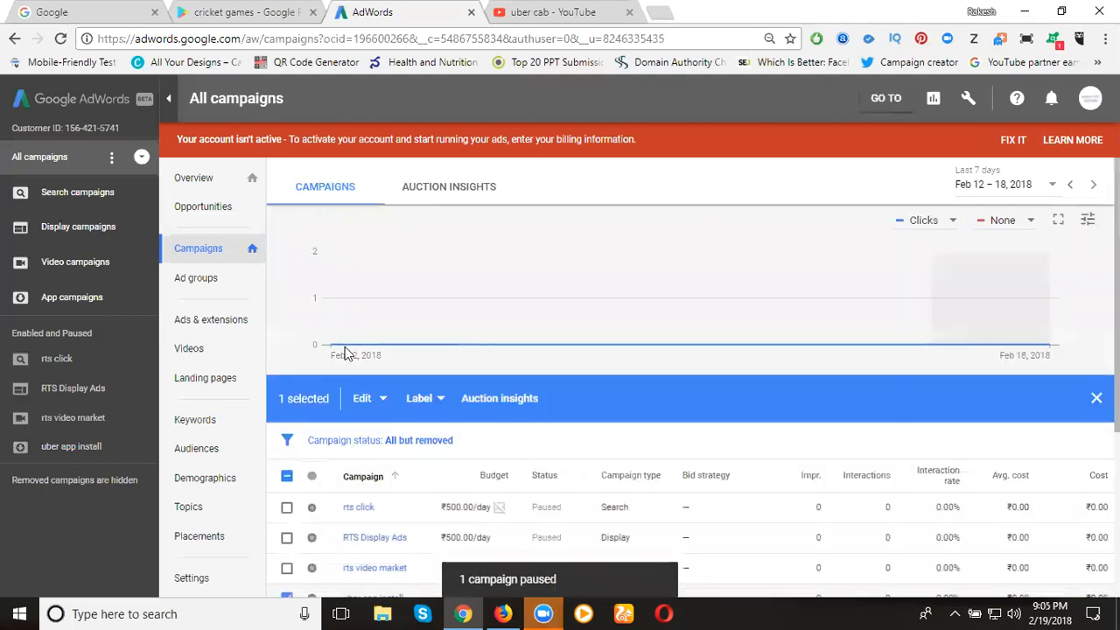
mouse_move(446, 272)
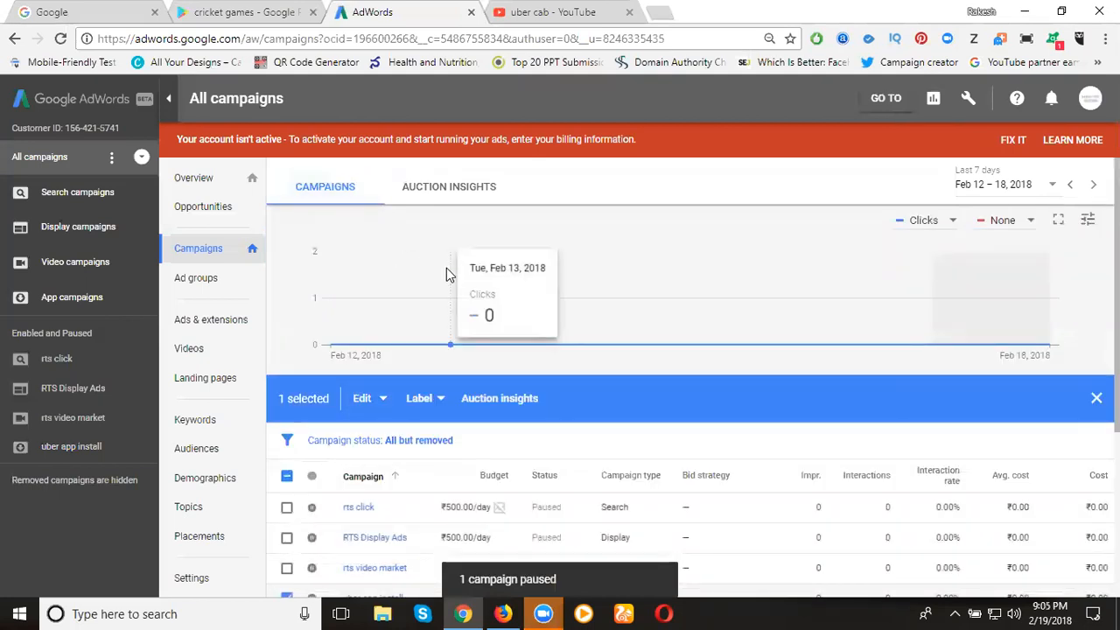